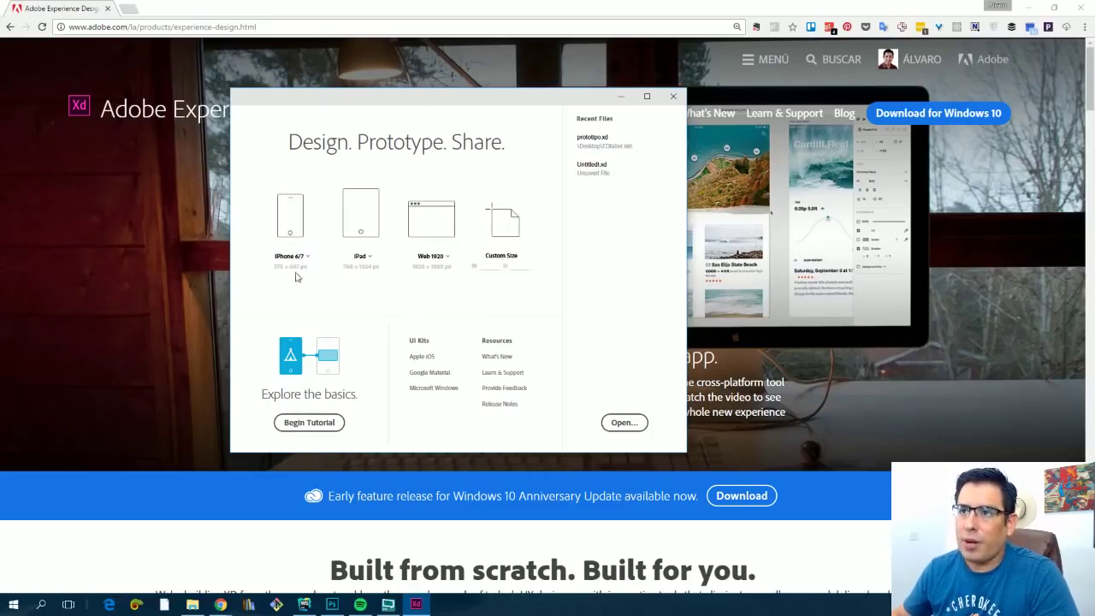
Step: Review the preset artboard sizes offered for phones, tablets and web pages
{"action": "left_click", "coordinate": [307, 258]}
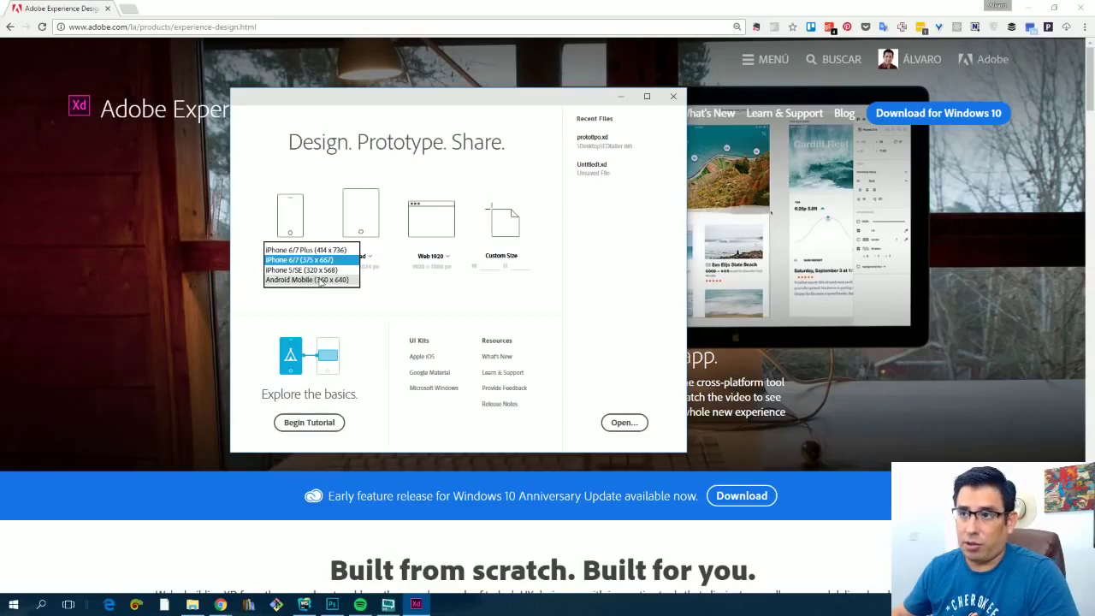
{"action": "left_click", "coordinate": [372, 330]}
{"action": "left_click", "coordinate": [366, 261]}
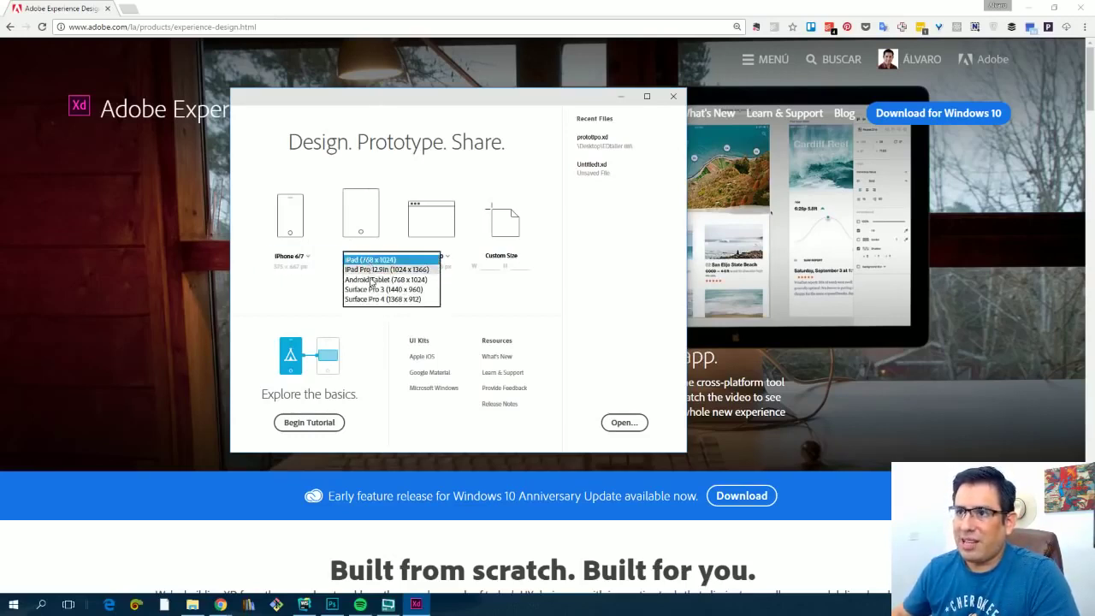
{"action": "left_click", "coordinate": [299, 289]}
{"action": "left_click", "coordinate": [441, 260]}
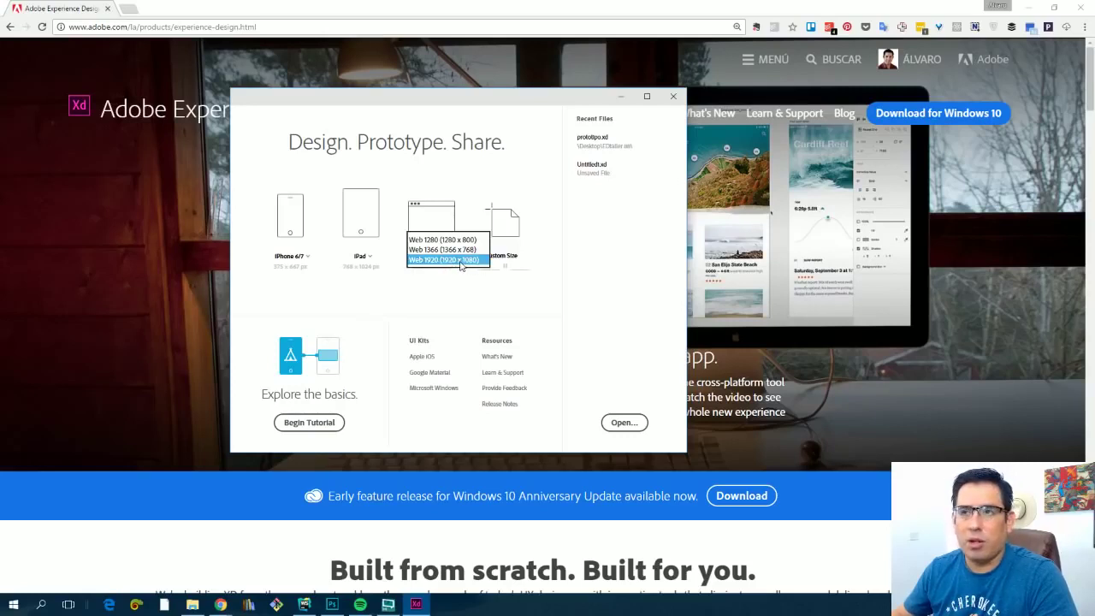
{"action": "left_click", "coordinate": [438, 311]}
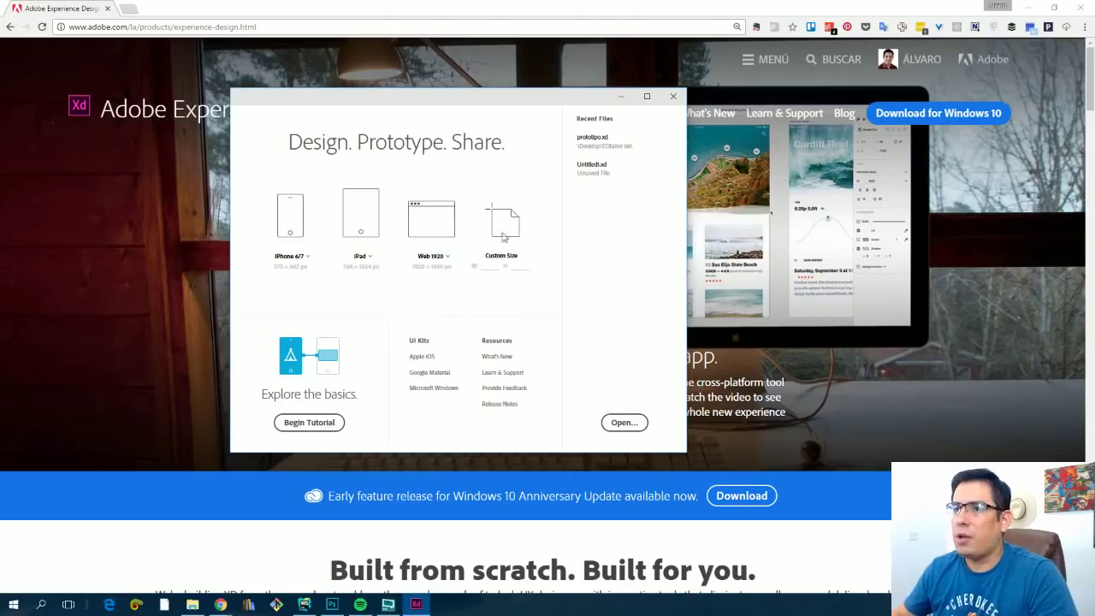
Step: Create a new document with the Android Mobile (360 x 640) preset and maximize its window
{"action": "left_click", "coordinate": [306, 260]}
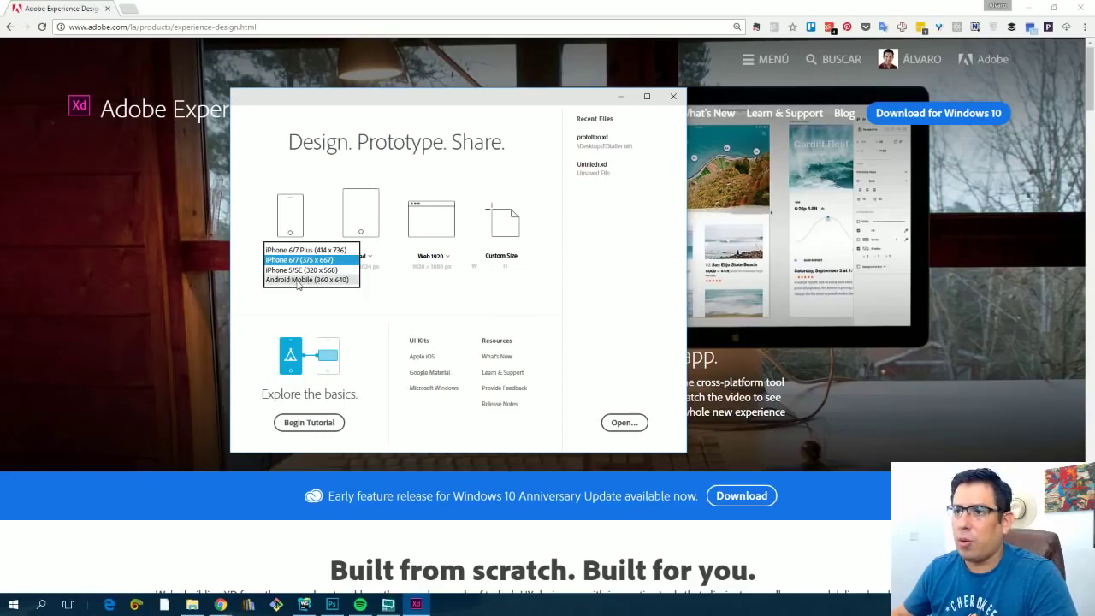
{"action": "left_click", "coordinate": [305, 282]}
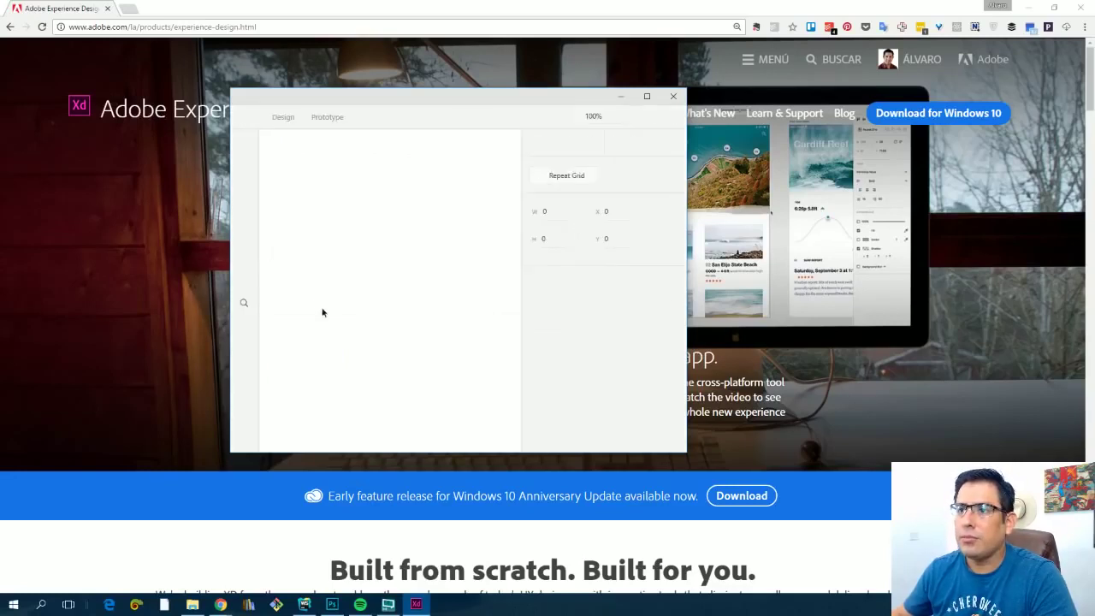
{"action": "left_click", "coordinate": [647, 95]}
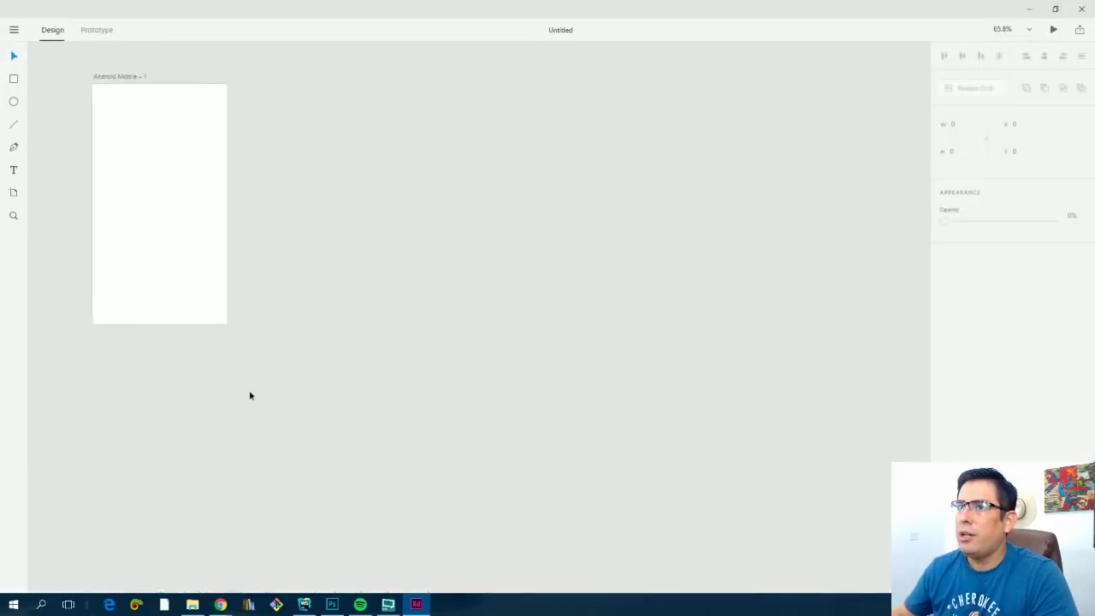
{"action": "scroll", "coordinate": [478, 393], "scroll_direction": "up", "scroll_amount": 4}
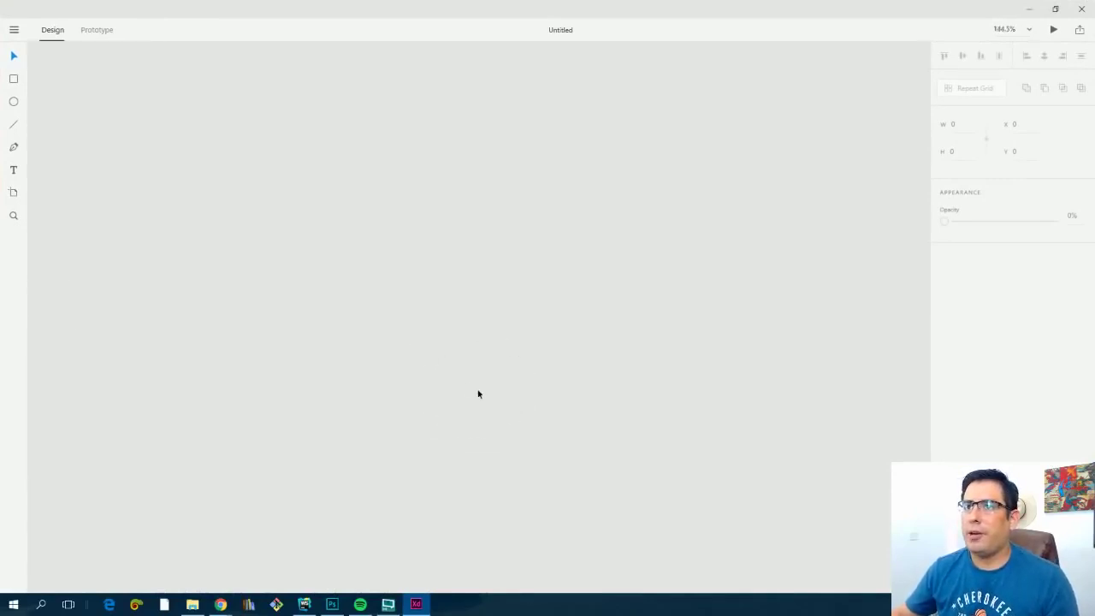
{"action": "scroll", "coordinate": [621, 420], "scroll_direction": "left", "scroll_amount": 10}
{"action": "scroll", "coordinate": [621, 420], "scroll_direction": "up", "scroll_amount": 4}
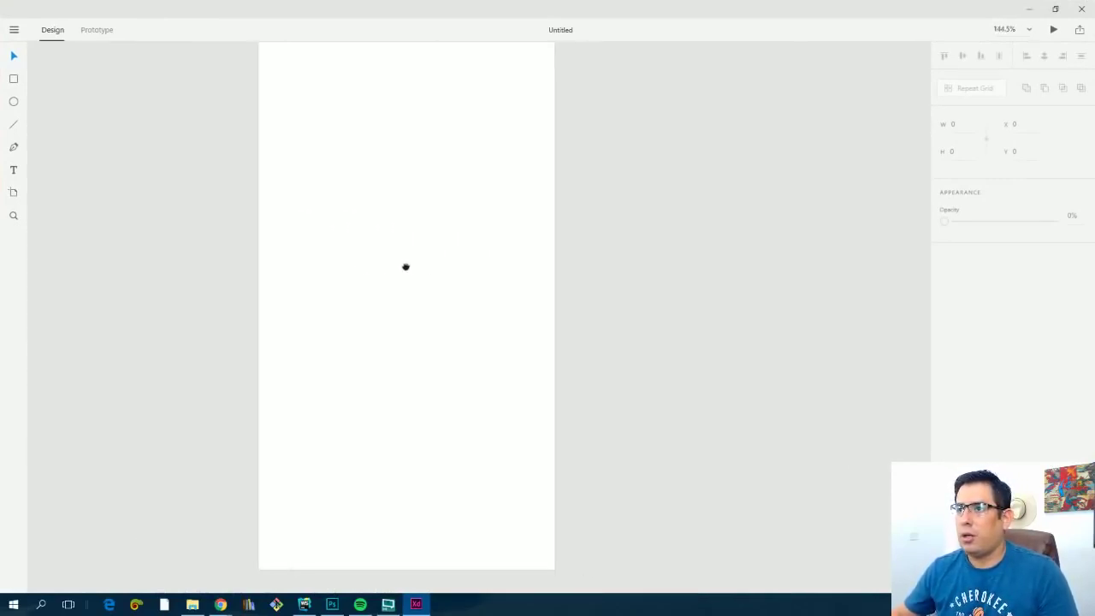
{"action": "scroll", "coordinate": [444, 291], "scroll_direction": "down", "scroll_amount": 3}
{"action": "scroll", "coordinate": [445, 292], "scroll_direction": "up", "scroll_amount": 2}
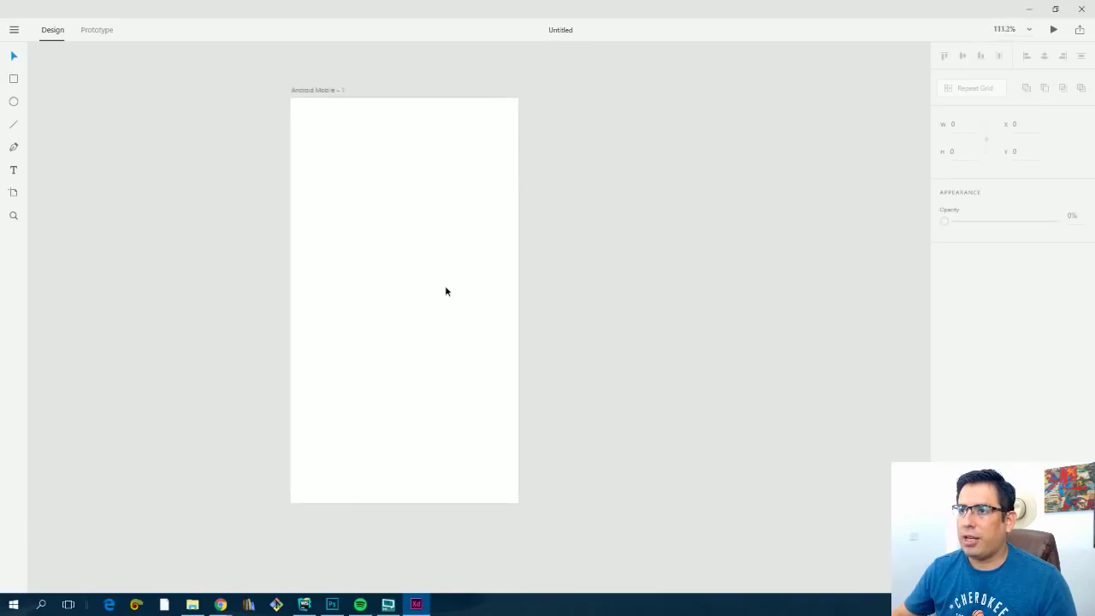
{"action": "left_click_drag", "start_coordinate": [408, 288], "coordinate": [371, 295]}
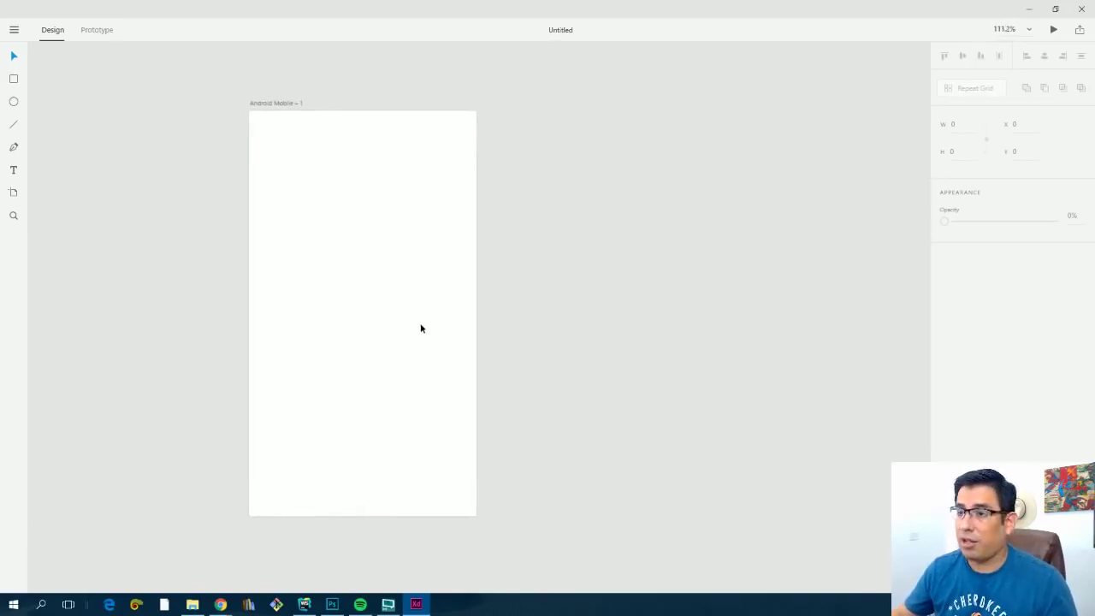
{"action": "scroll", "coordinate": [420, 325], "scroll_direction": "up", "scroll_amount": 1}
{"action": "scroll", "coordinate": [421, 327], "scroll_direction": "down", "scroll_amount": 1}
{"action": "scroll", "coordinate": [420, 328], "scroll_direction": "up", "scroll_amount": 1}
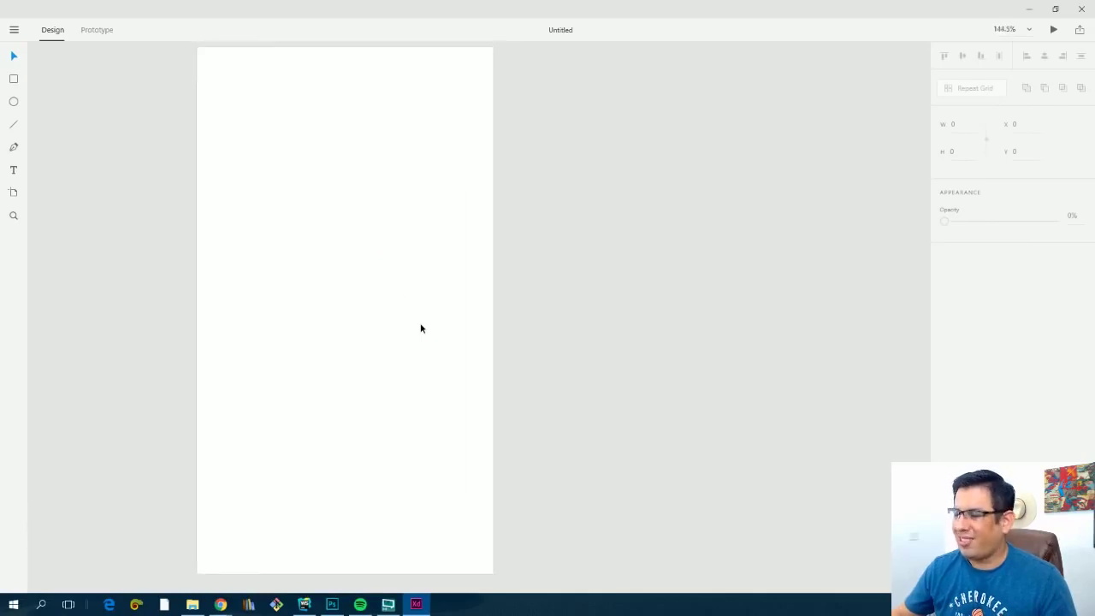
{"action": "scroll", "coordinate": [420, 327], "scroll_direction": "down", "scroll_amount": 1}
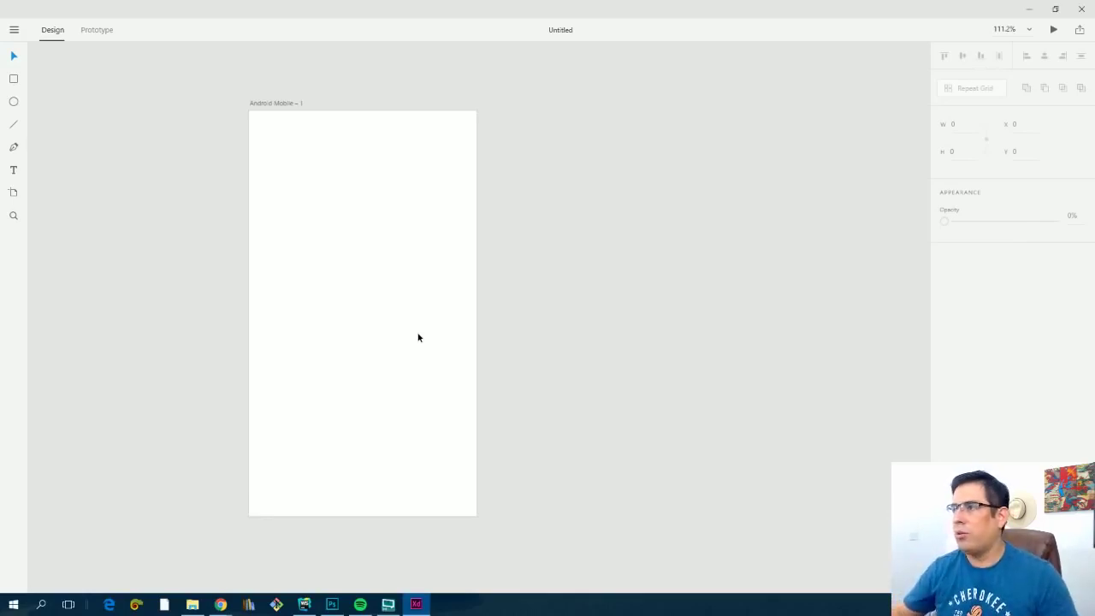
{"action": "scroll", "coordinate": [411, 347], "scroll_direction": "up", "scroll_amount": 1}
{"action": "scroll", "coordinate": [410, 346], "scroll_direction": "down", "scroll_amount": 1}
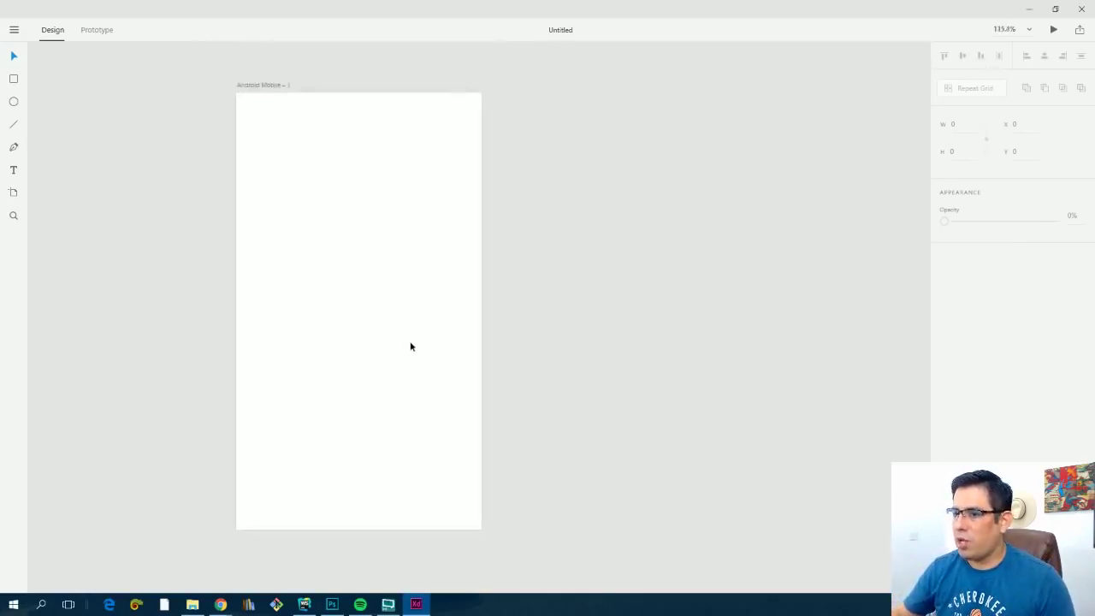
{"action": "scroll", "coordinate": [351, 209], "scroll_direction": "up", "scroll_amount": 2}
{"action": "scroll", "coordinate": [371, 279], "scroll_direction": "right", "scroll_amount": 2}
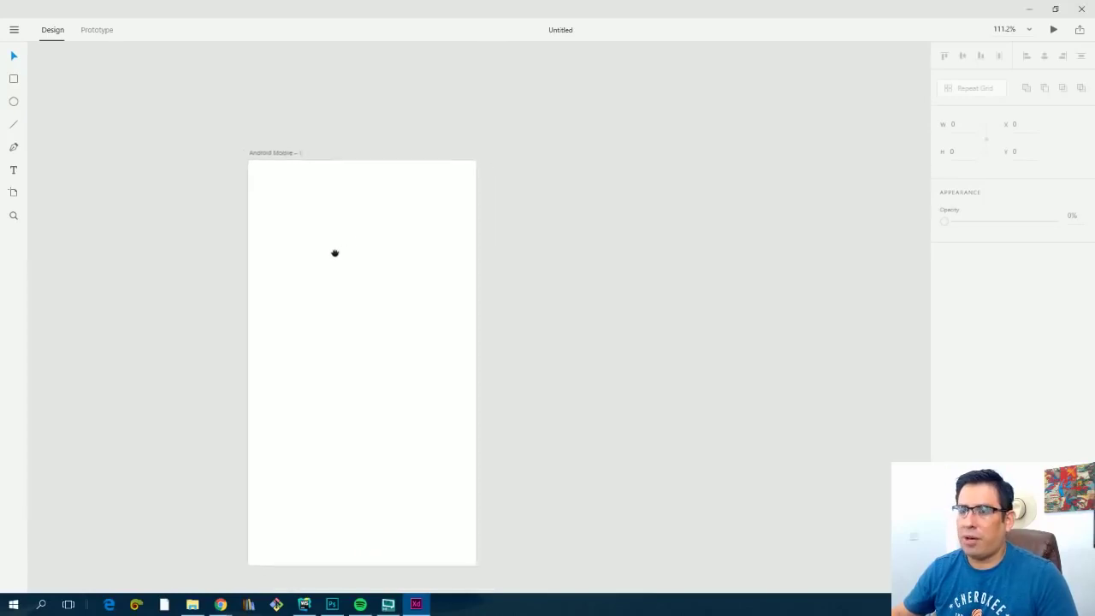
Step: Move the Android Mobile artboard to about X -52, Y -76 and deselect it
{"action": "left_click_drag", "start_coordinate": [334, 237], "coordinate": [325, 185]}
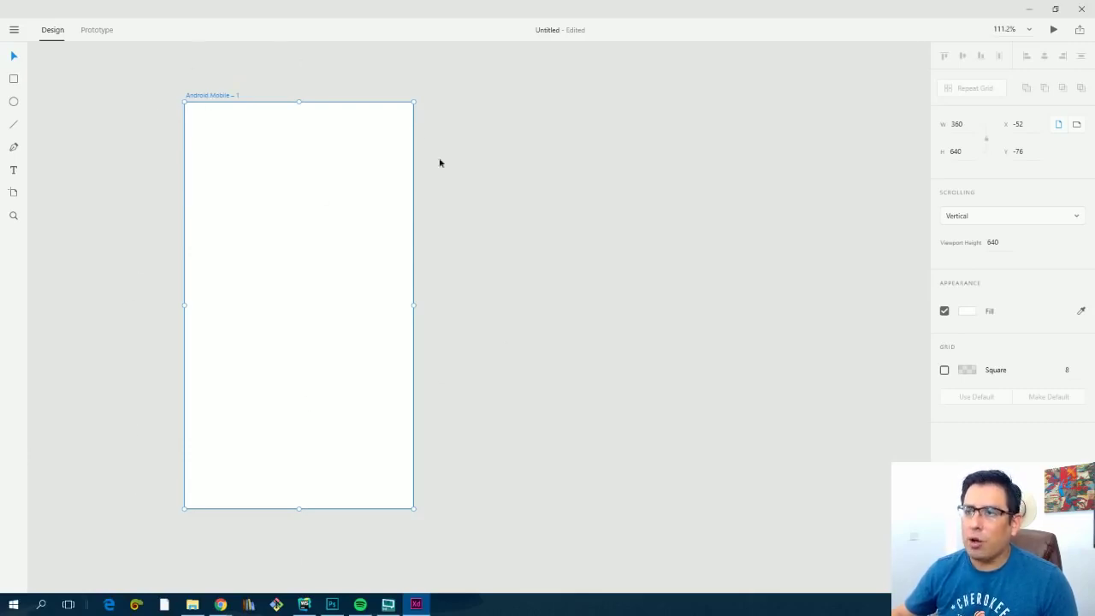
{"action": "left_click", "coordinate": [627, 286]}
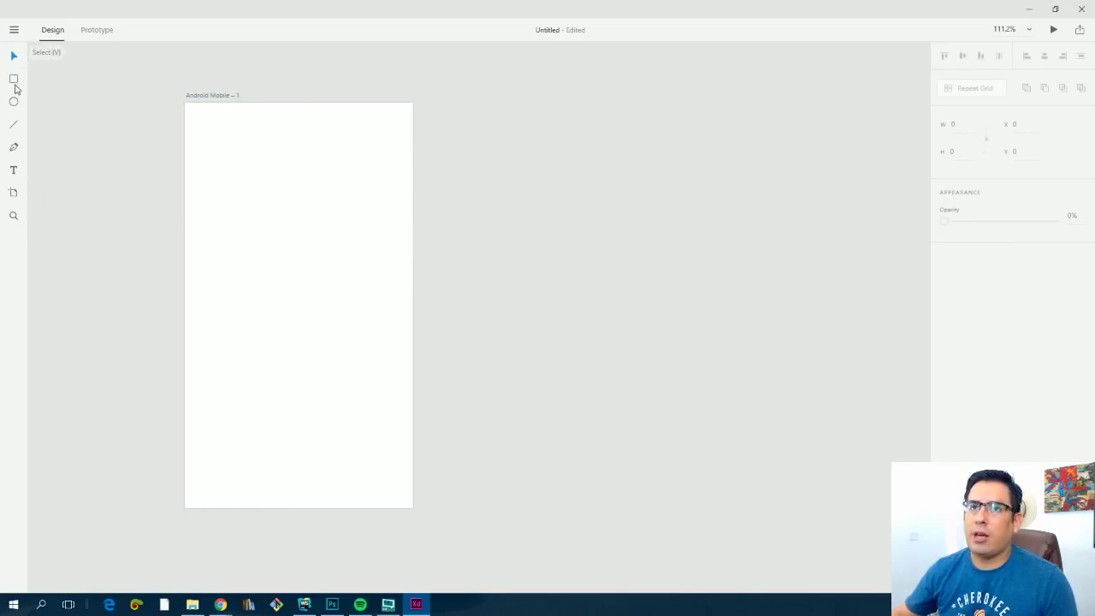
Step: Add an iPad artboard next to the Android Mobile artboard and delete it again
{"action": "left_click", "coordinate": [13, 195]}
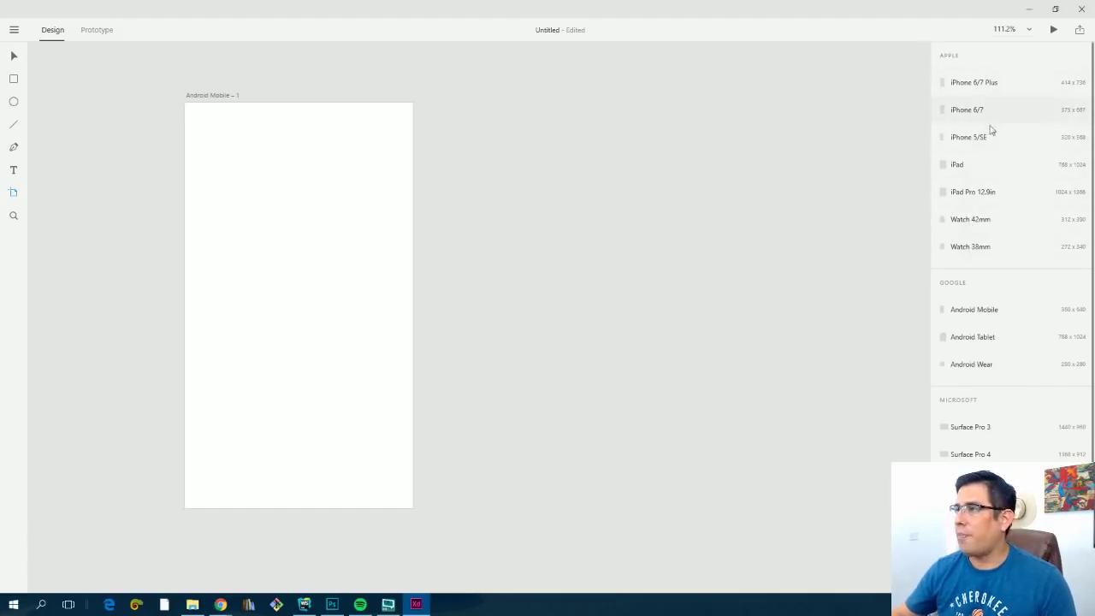
{"action": "left_click", "coordinate": [982, 166]}
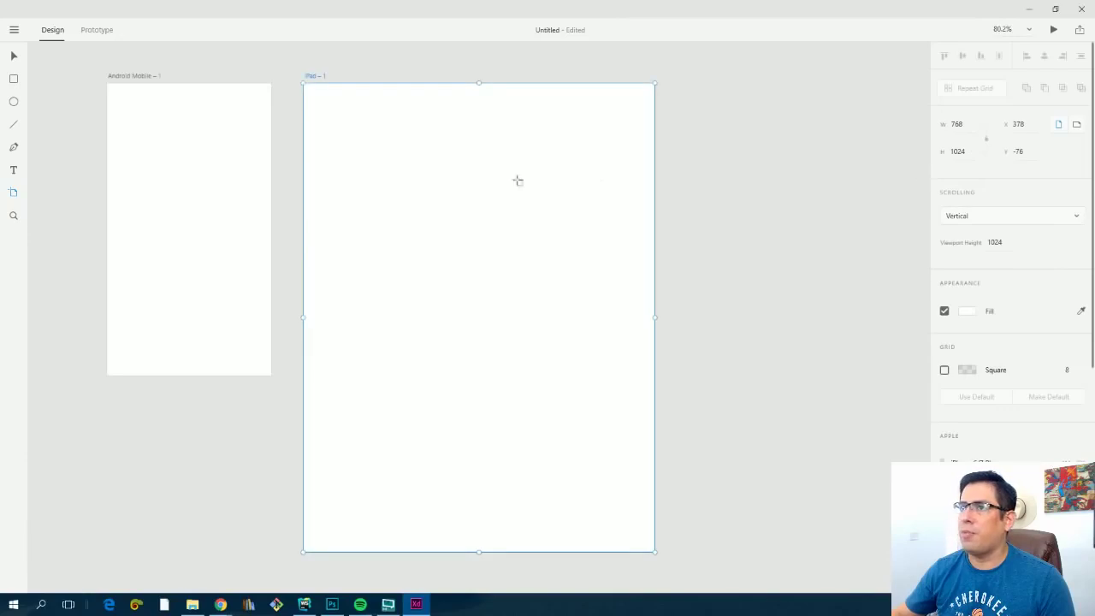
{"action": "left_click", "coordinate": [14, 57]}
{"action": "key", "text": "Delete"}
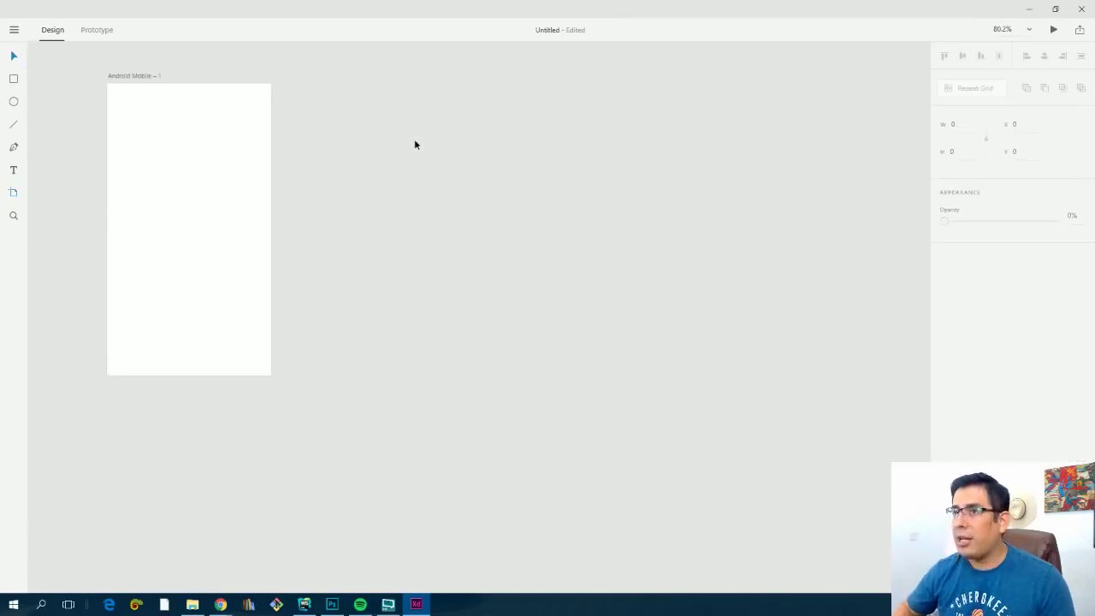
Step: Add a Web 1280 artboard next to the Android Mobile artboard
{"action": "key", "text": "a"}
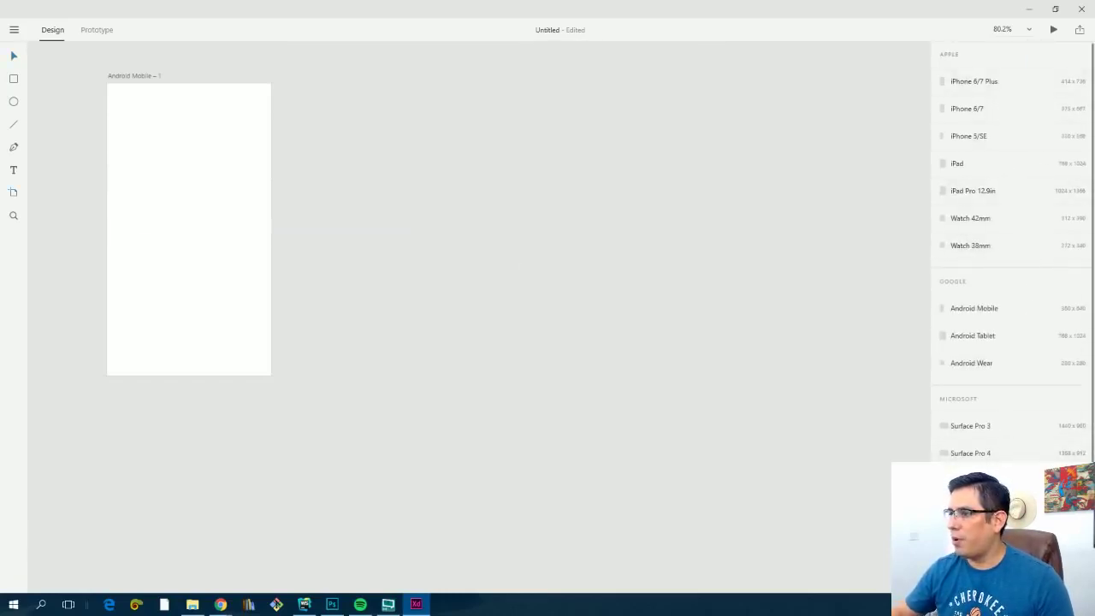
{"action": "left_click", "coordinate": [971, 539]}
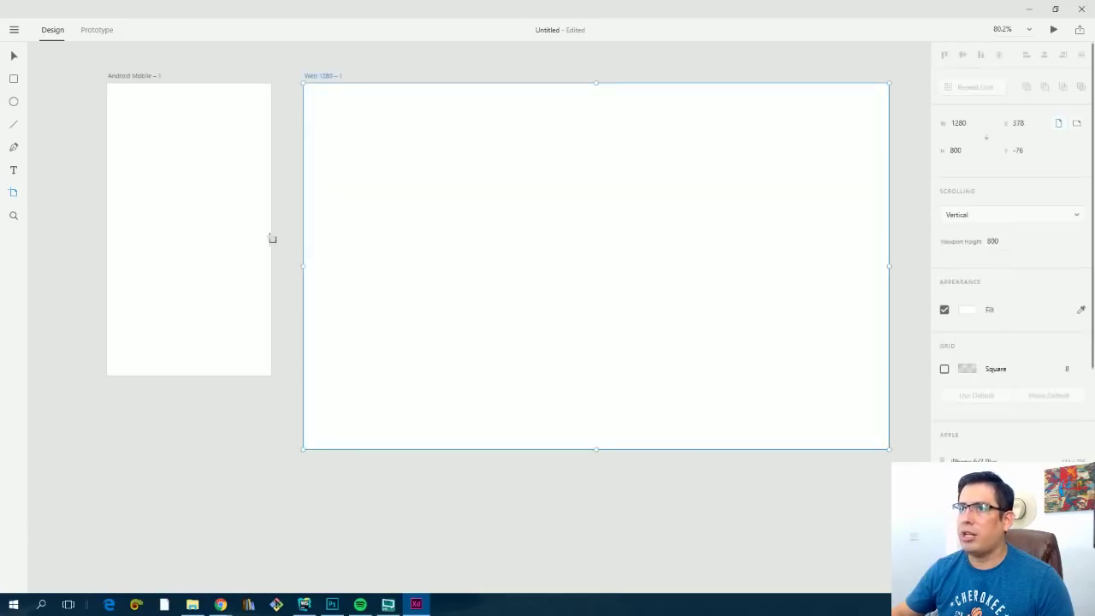
{"action": "left_click", "coordinate": [15, 59]}
Step: Select the Android Mobile and Web 1280 artboards alternately to compare their properties
{"action": "left_click", "coordinate": [164, 151]}
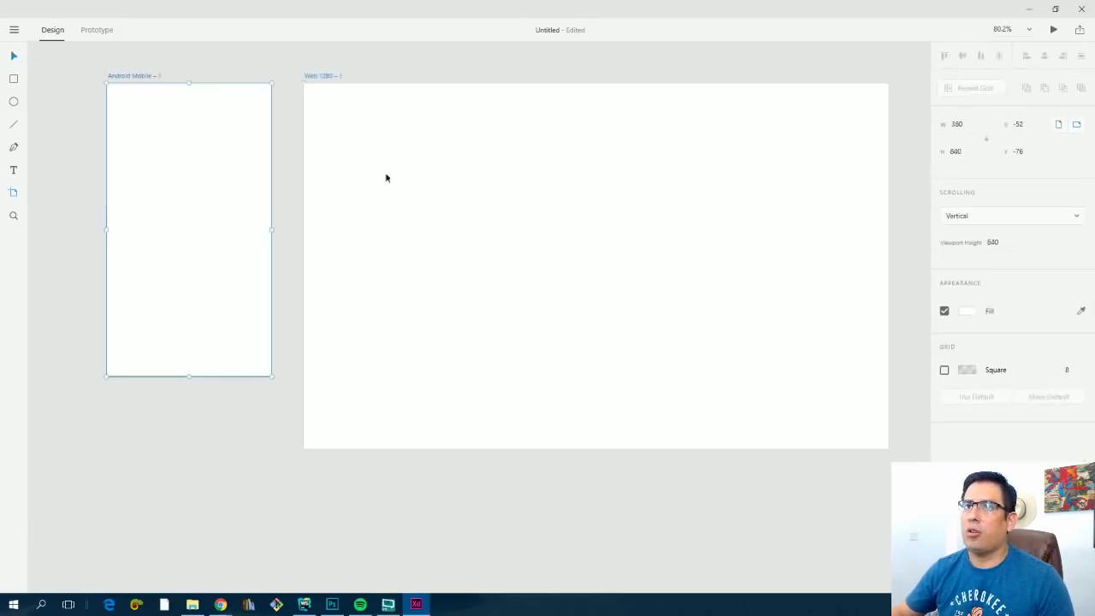
{"action": "left_click", "coordinate": [386, 176]}
{"action": "left_click", "coordinate": [155, 169]}
{"action": "left_click", "coordinate": [441, 185]}
{"action": "left_click", "coordinate": [226, 175]}
{"action": "left_click", "coordinate": [487, 172]}
{"action": "left_click", "coordinate": [261, 182]}
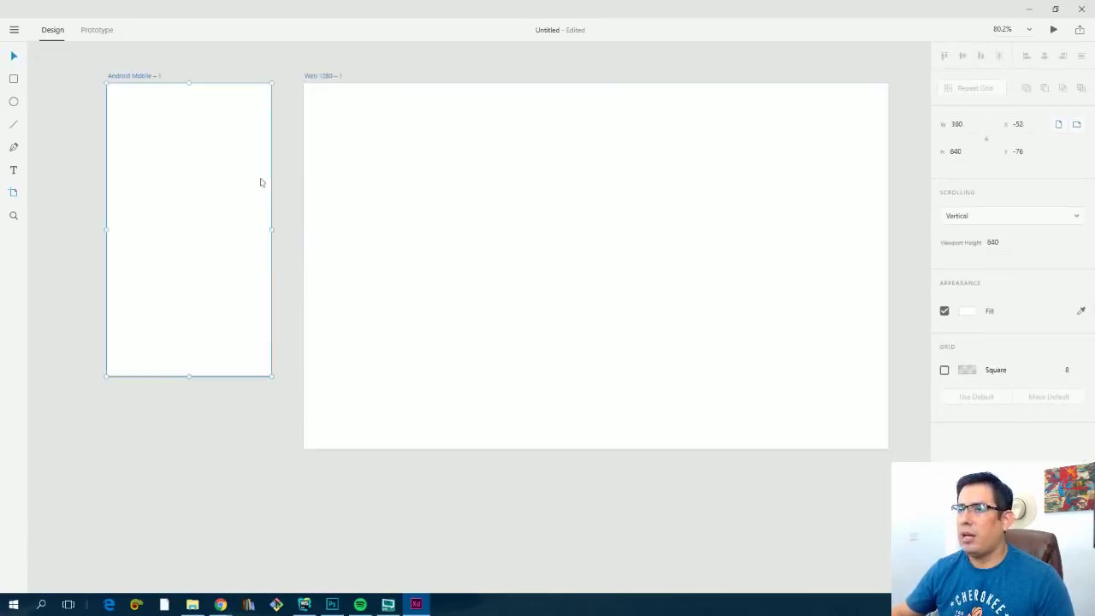
{"action": "left_click", "coordinate": [596, 227]}
{"action": "left_click", "coordinate": [191, 217]}
{"action": "left_click", "coordinate": [368, 213]}
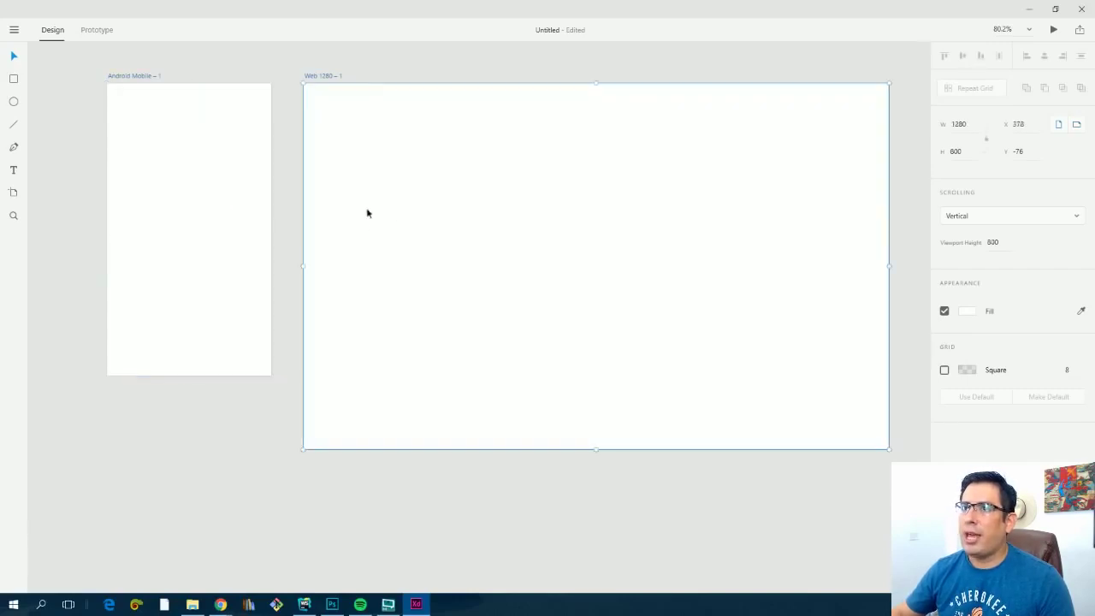
{"action": "left_click", "coordinate": [146, 201]}
{"action": "left_click", "coordinate": [334, 214]}
{"action": "left_click", "coordinate": [210, 192]}
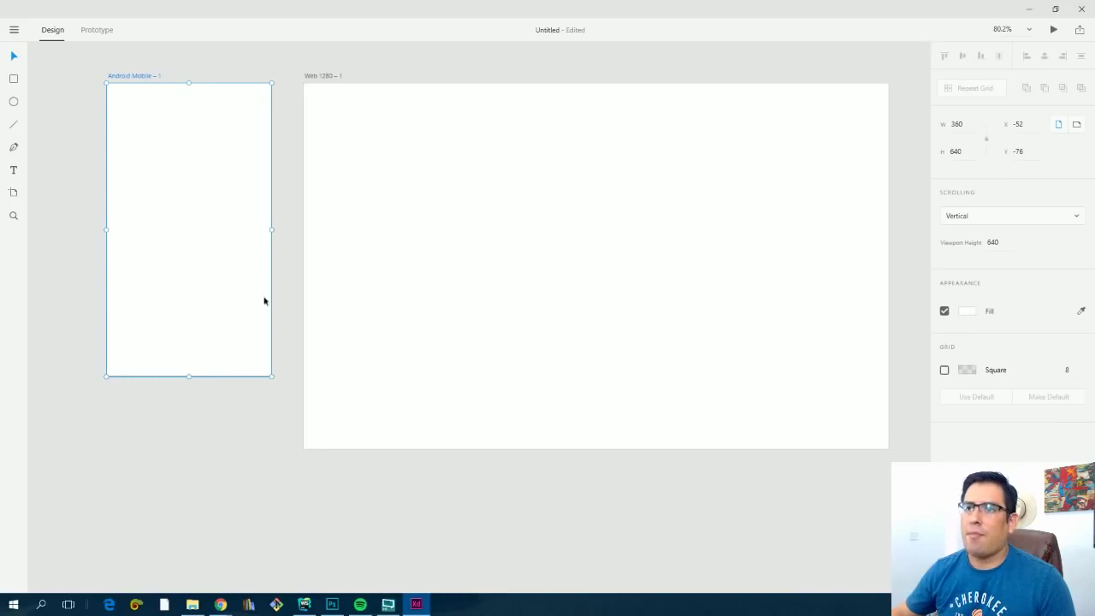
Step: Delete the Web 1280 artboard, keeping only the Android Mobile artboard
{"action": "left_click", "coordinate": [432, 204]}
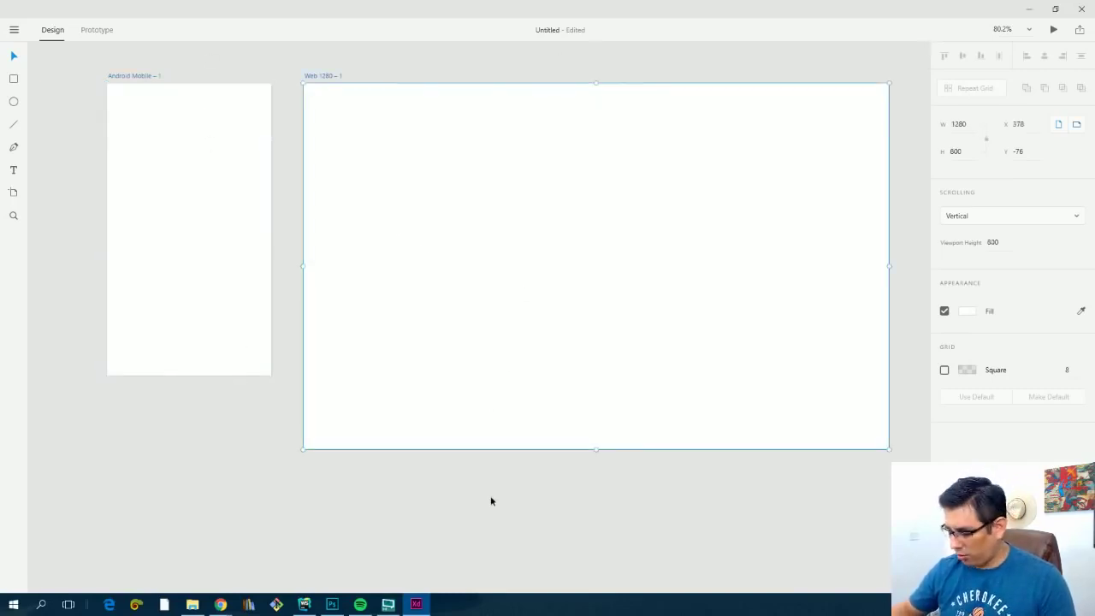
{"action": "key", "text": "Delete"}
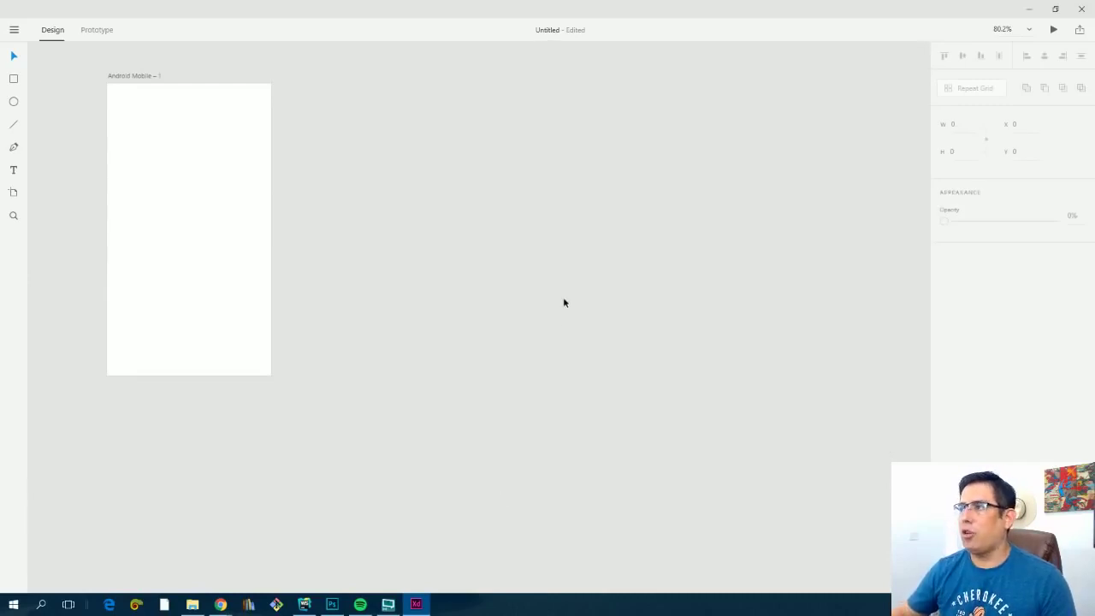
Step: Draw a closed four-point curved shape with the Pen tool in the Android Mobile artboard, starting at about X 94, Y 233
{"action": "left_click_drag", "start_coordinate": [338, 250], "coordinate": [358, 264]}
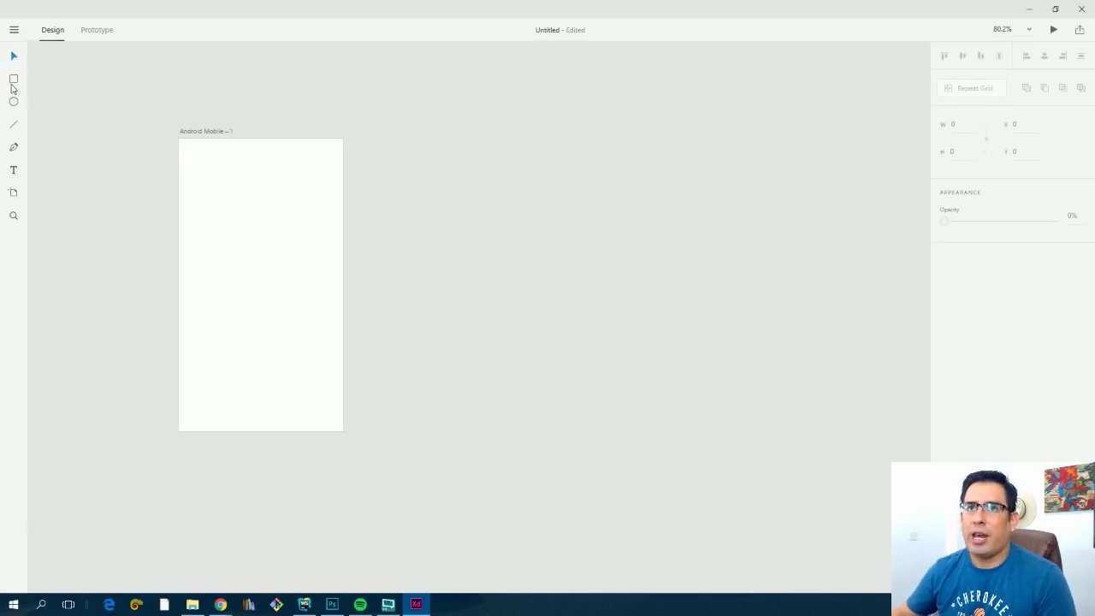
{"action": "left_click", "coordinate": [14, 102]}
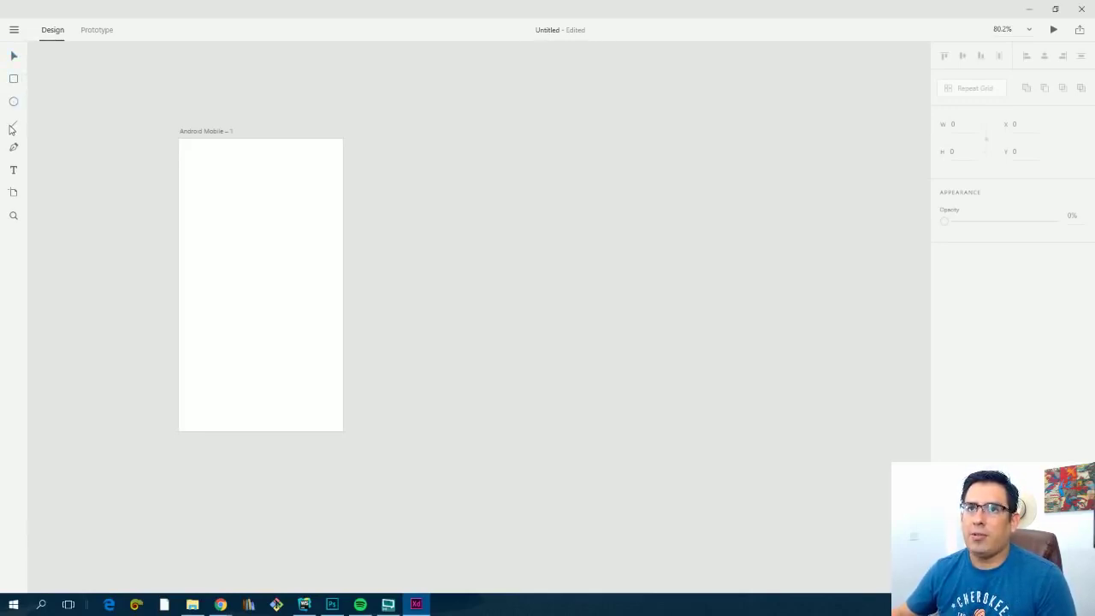
{"action": "left_click", "coordinate": [14, 148]}
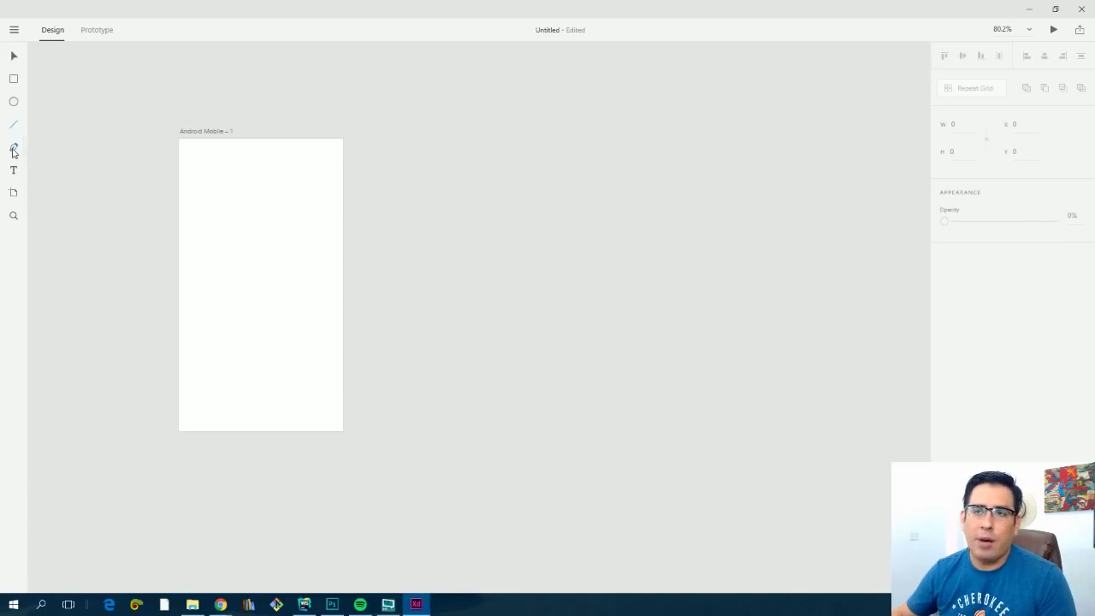
{"action": "left_click", "coordinate": [222, 245]}
{"action": "left_click_drag", "start_coordinate": [261, 312], "coordinate": [257, 396]}
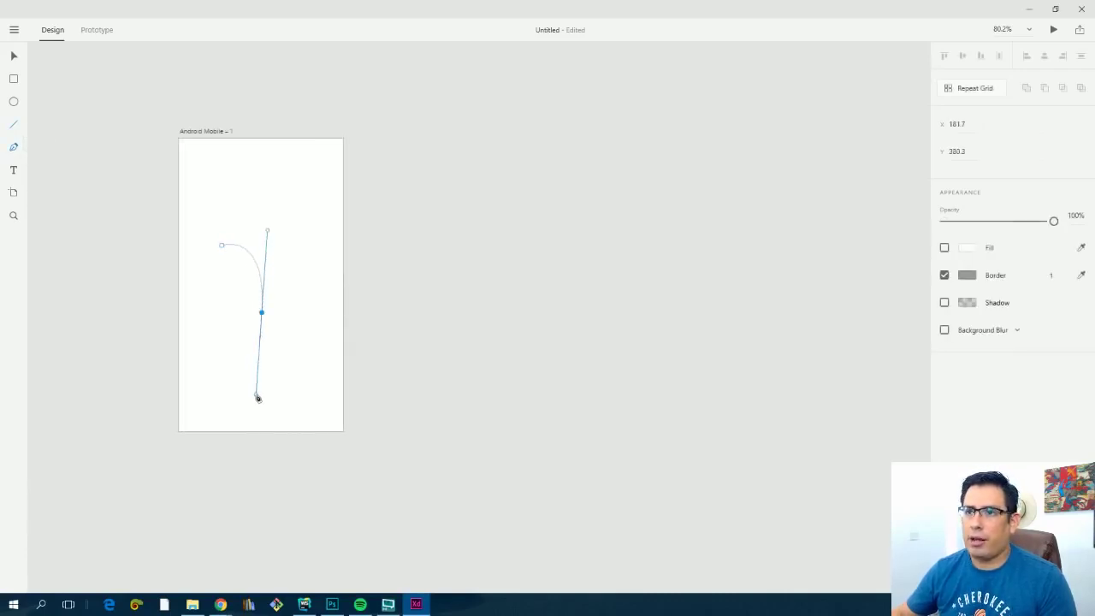
{"action": "left_click_drag", "start_coordinate": [220, 357], "coordinate": [209, 335]}
{"action": "left_click_drag", "start_coordinate": [203, 270], "coordinate": [213, 263]}
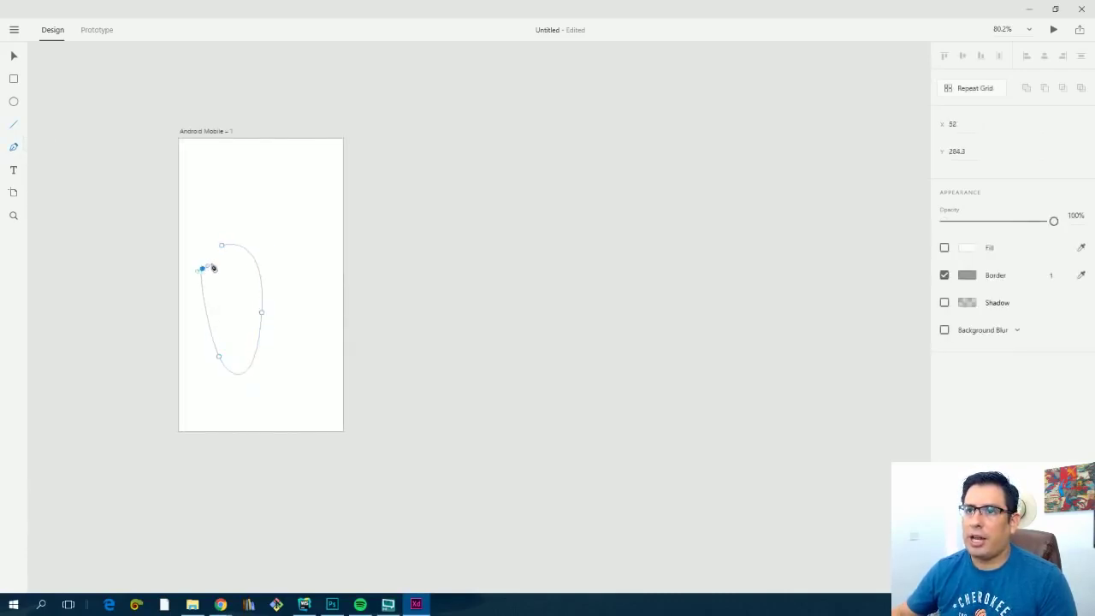
{"action": "left_click", "coordinate": [222, 246]}
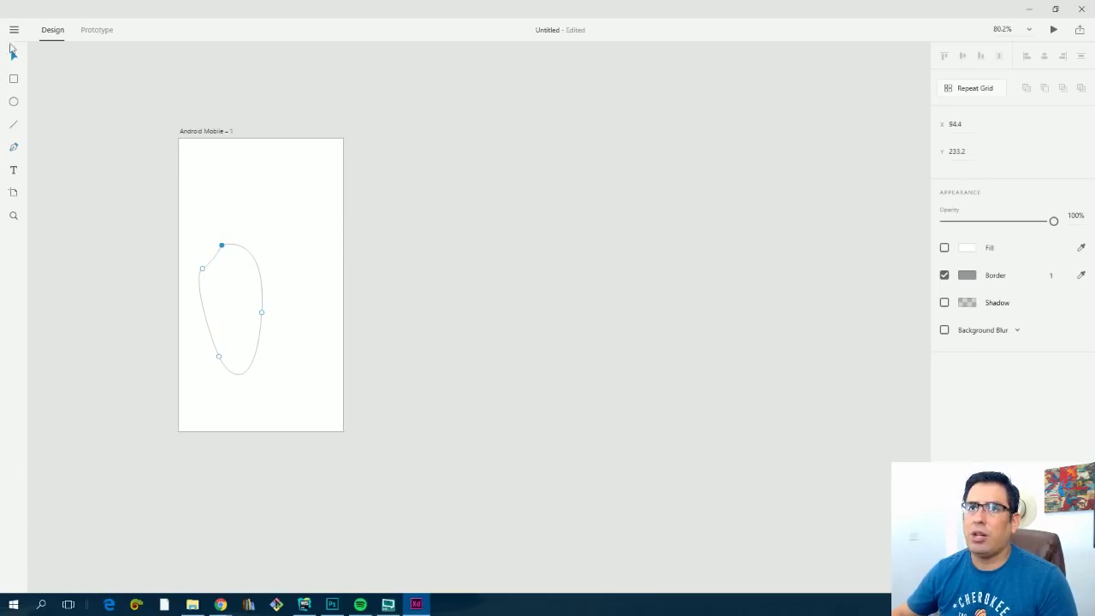
{"action": "left_click", "coordinate": [13, 55]}
{"action": "left_click", "coordinate": [252, 247]}
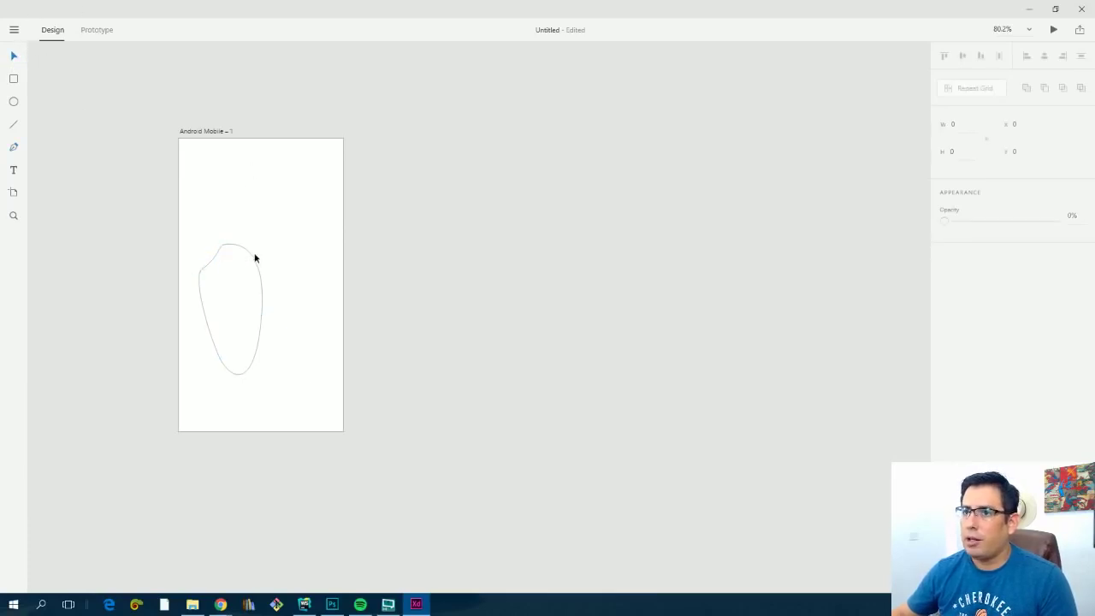
Step: Delete the closed curved path from the Android Mobile artboard
{"action": "left_click", "coordinate": [254, 257]}
{"action": "key", "text": "Delete"}
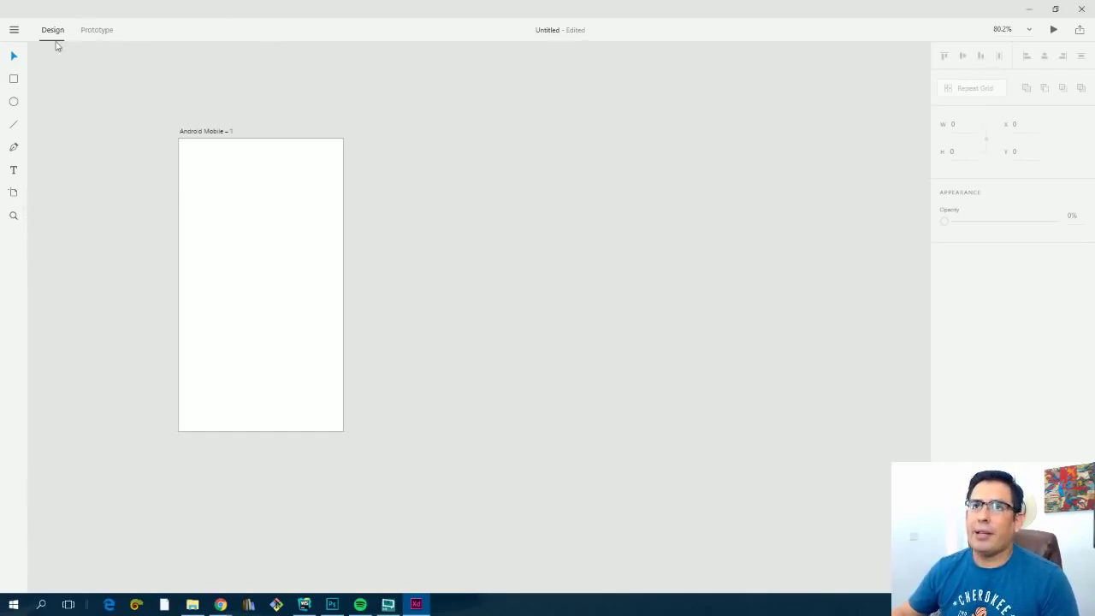
Step: Look over Prototype mode and the file commands with their recent files, ending back on the Android Mobile design
{"action": "left_click", "coordinate": [99, 39]}
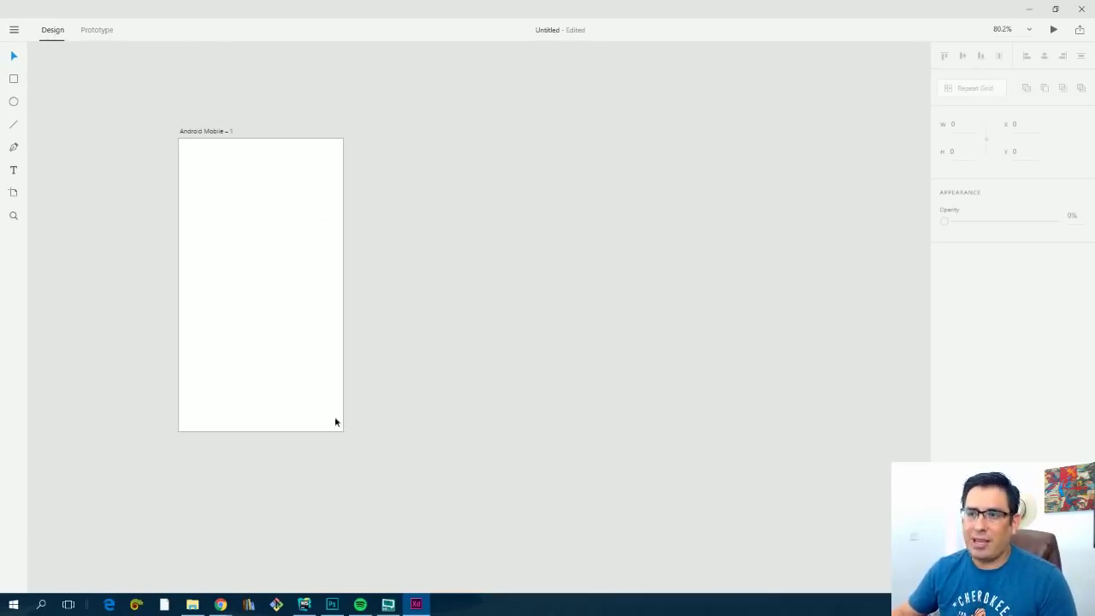
{"action": "left_click", "coordinate": [96, 31]}
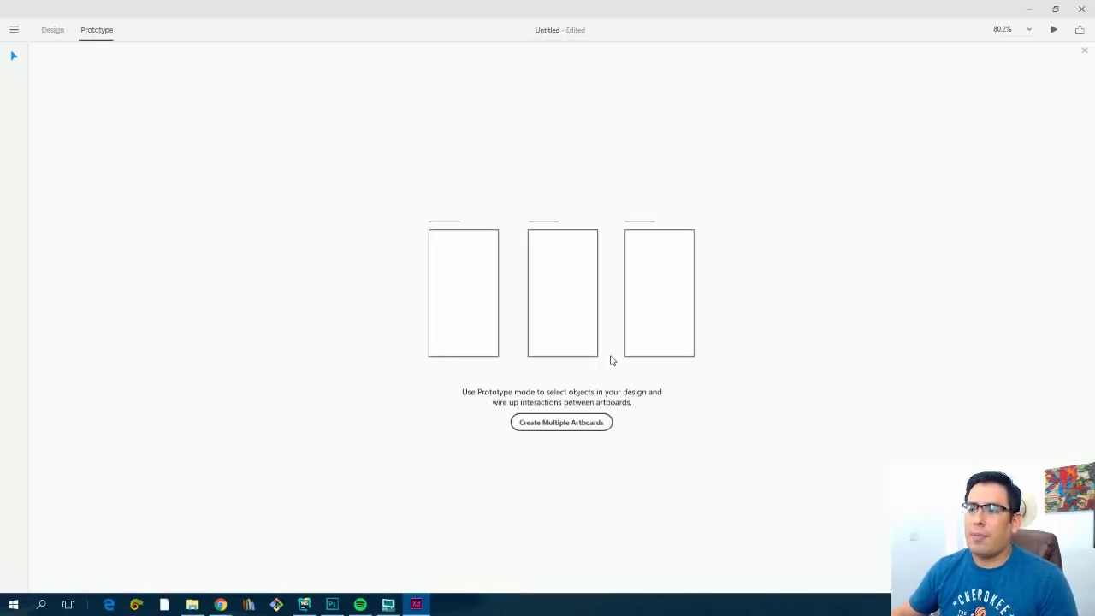
{"action": "left_click", "coordinate": [53, 32]}
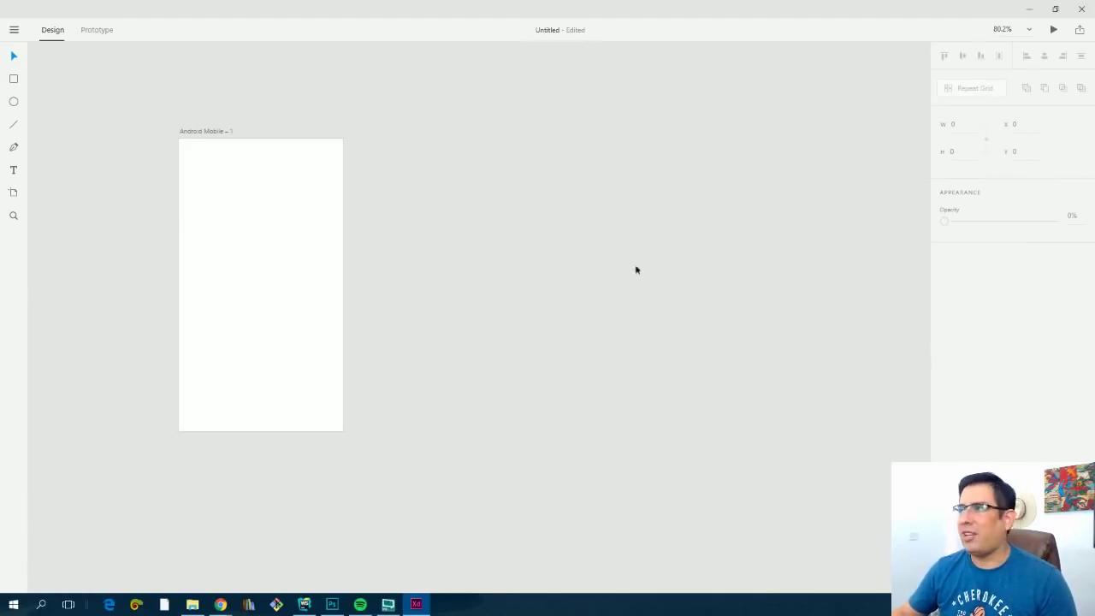
{"action": "left_click", "coordinate": [14, 30]}
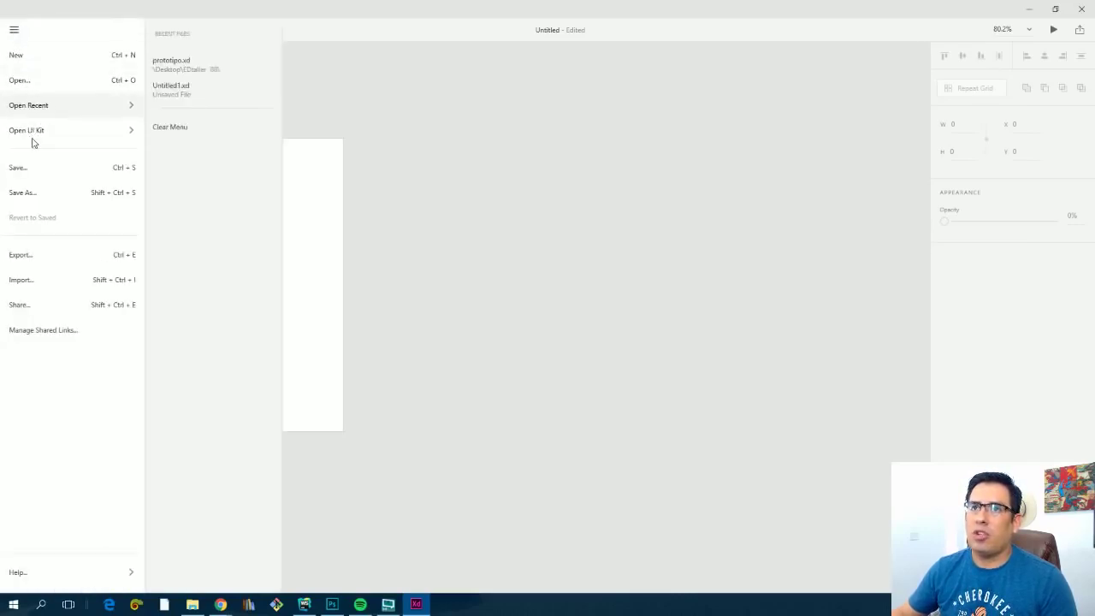
{"action": "left_click", "coordinate": [470, 168]}
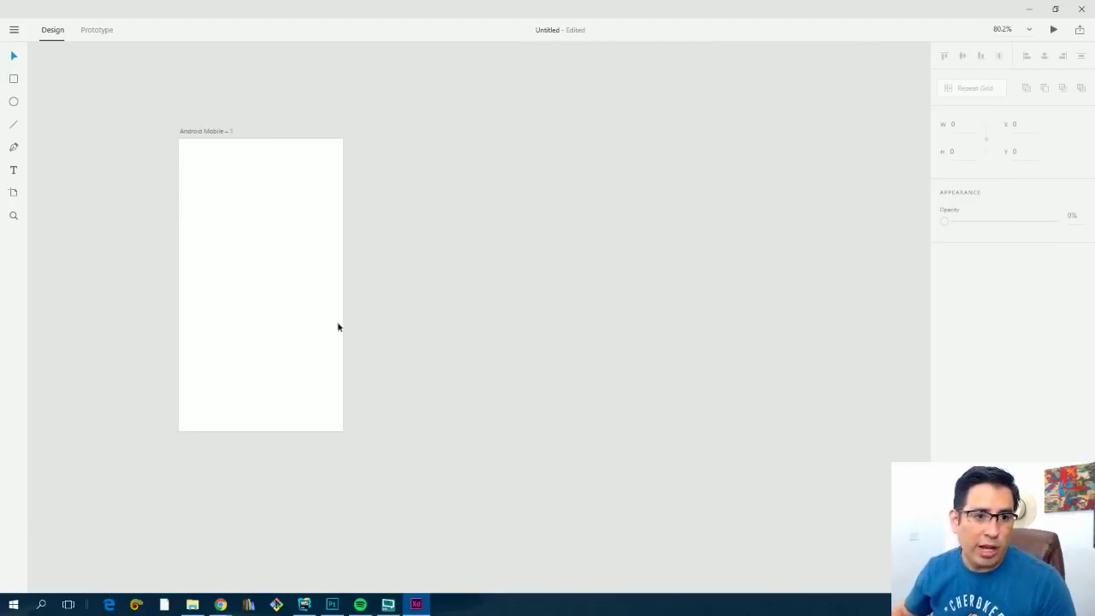
Step: Explore zooming in and out and panning in all directions around the Android Mobile artboard
{"action": "left_click", "coordinate": [221, 604]}
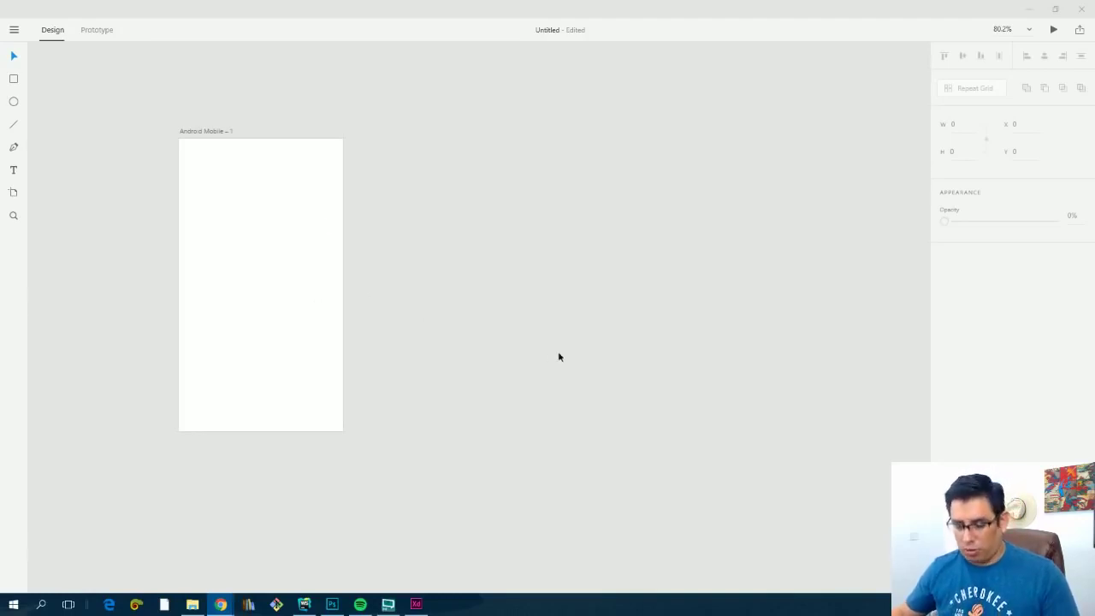
{"action": "scroll", "coordinate": [558, 356], "scroll_direction": "up", "scroll_amount": 3}
{"action": "left_click_drag", "start_coordinate": [376, 264], "coordinate": [714, 306]}
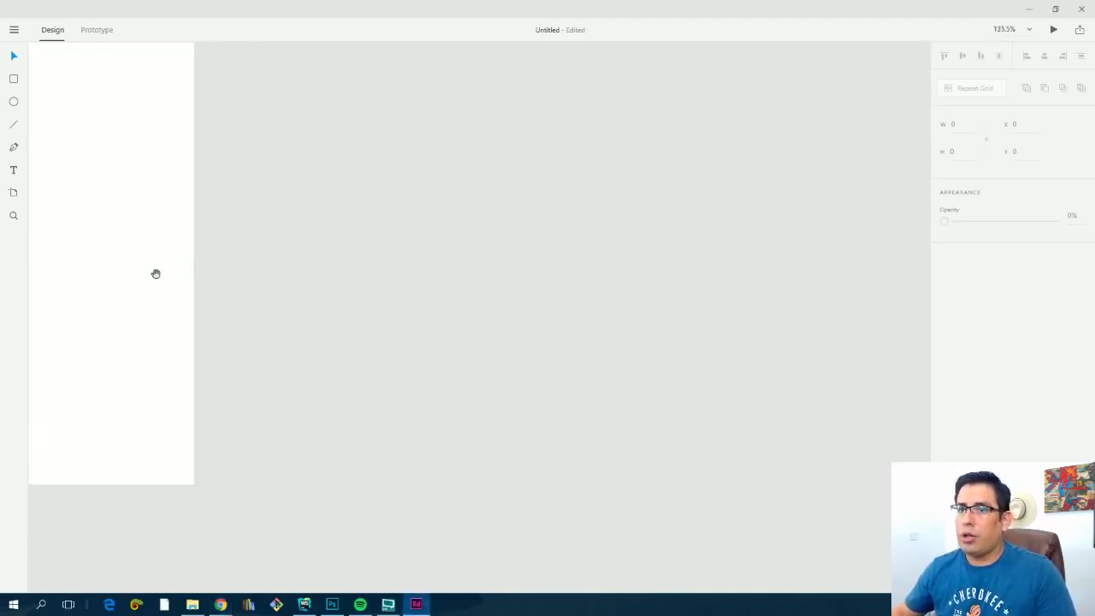
{"action": "left_click_drag", "start_coordinate": [156, 274], "coordinate": [586, 366]}
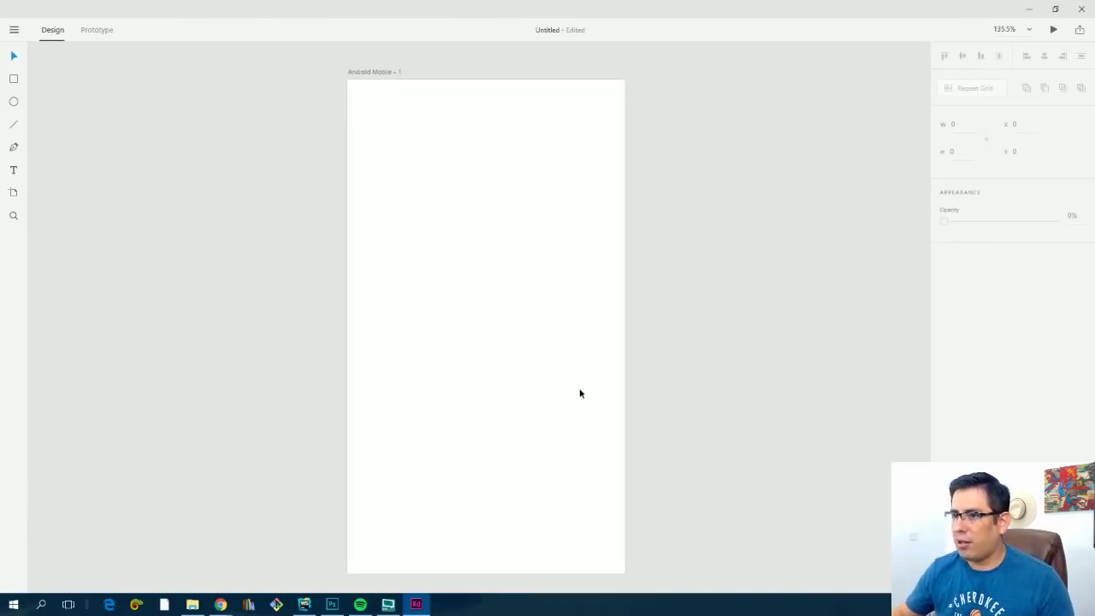
{"action": "scroll", "coordinate": [579, 393], "scroll_direction": "up", "scroll_amount": 1}
{"action": "scroll", "coordinate": [579, 392], "scroll_direction": "down", "scroll_amount": 1}
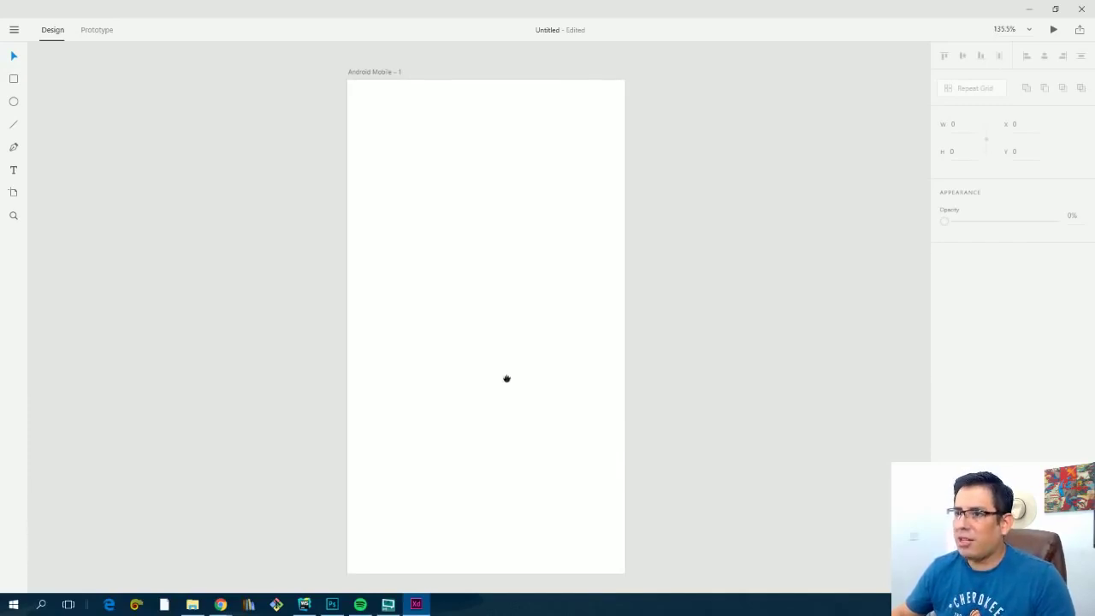
{"action": "left_click_drag", "start_coordinate": [505, 379], "coordinate": [518, 366]}
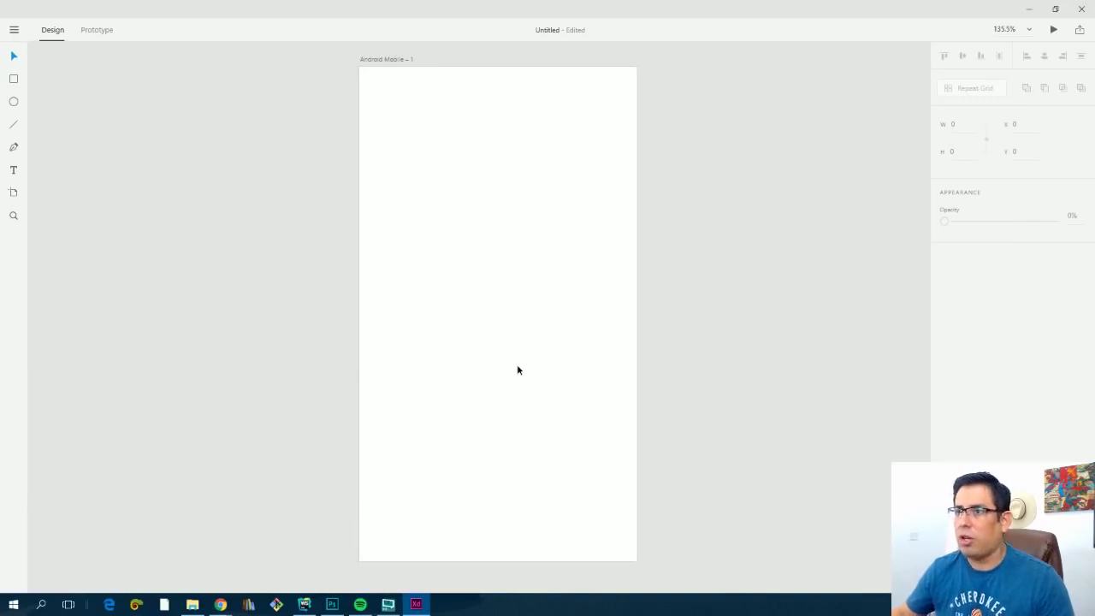
{"action": "scroll", "coordinate": [518, 369], "scroll_direction": "up", "scroll_amount": 5}
{"action": "scroll", "coordinate": [517, 369], "scroll_direction": "down", "scroll_amount": 8}
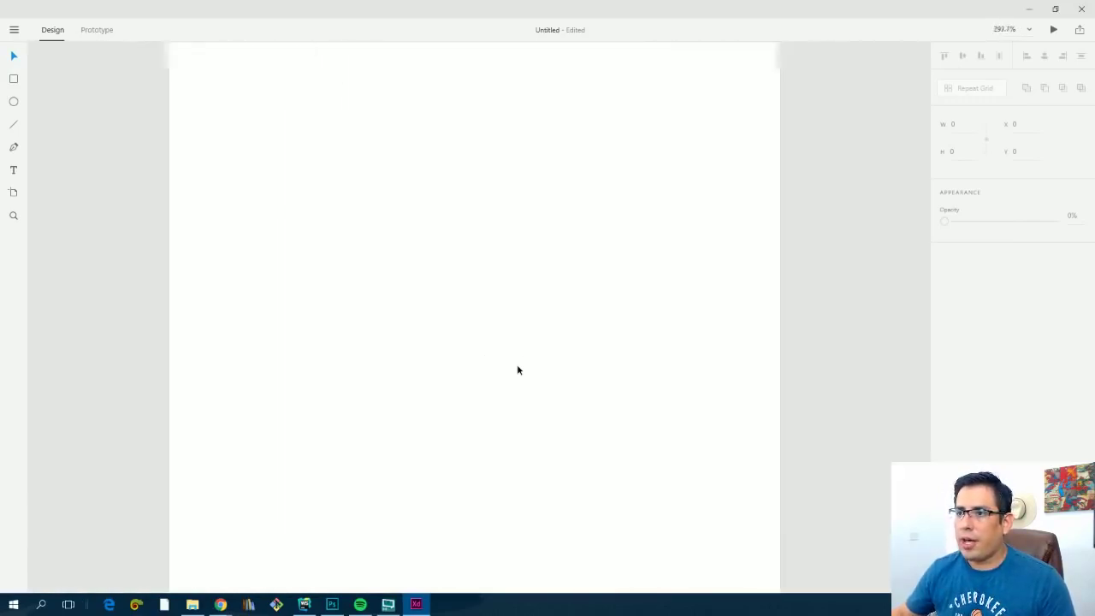
{"action": "scroll", "coordinate": [516, 370], "scroll_direction": "down", "scroll_amount": 2}
{"action": "scroll", "coordinate": [516, 367], "scroll_direction": "up", "scroll_amount": 8}
{"action": "scroll", "coordinate": [516, 368], "scroll_direction": "down", "scroll_amount": 7}
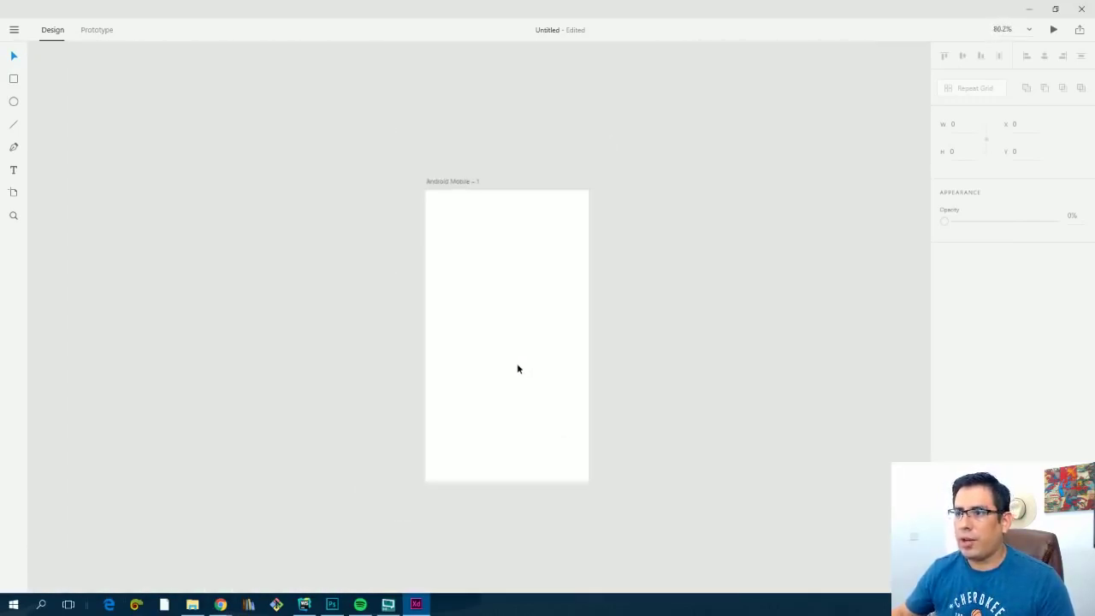
{"action": "scroll", "coordinate": [517, 368], "scroll_direction": "up", "scroll_amount": 3}
{"action": "scroll", "coordinate": [533, 357], "scroll_direction": "right", "scroll_amount": 4}
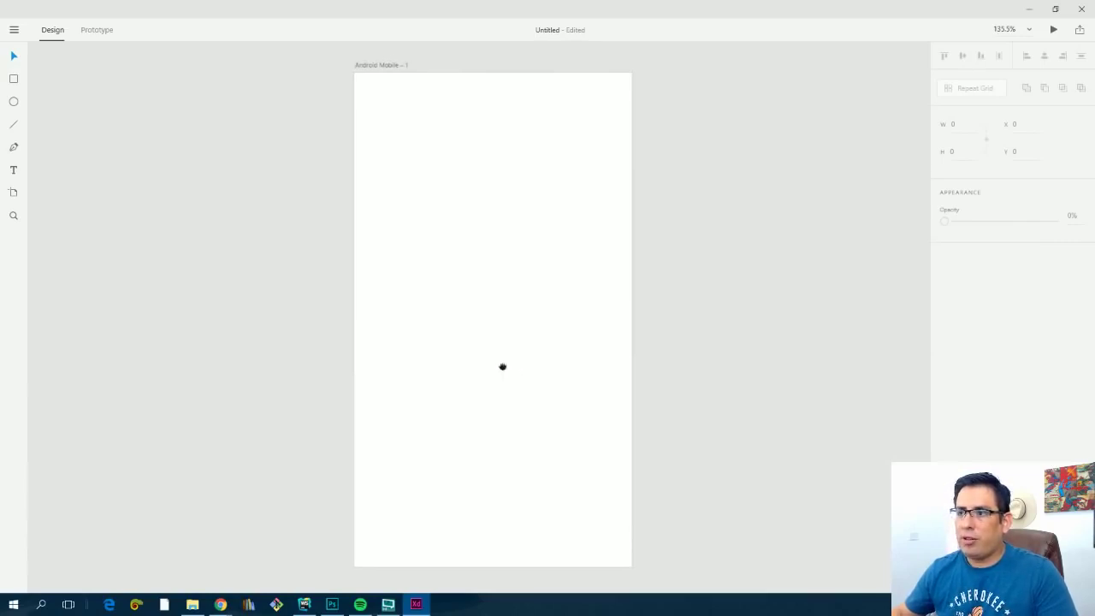
{"action": "scroll", "coordinate": [669, 277], "scroll_direction": "right", "scroll_amount": 2}
{"action": "scroll", "coordinate": [505, 282], "scroll_direction": "left", "scroll_amount": 4}
{"action": "scroll", "coordinate": [505, 282], "scroll_direction": "up", "scroll_amount": 2}
{"action": "scroll", "coordinate": [520, 381], "scroll_direction": "down", "scroll_amount": 1}
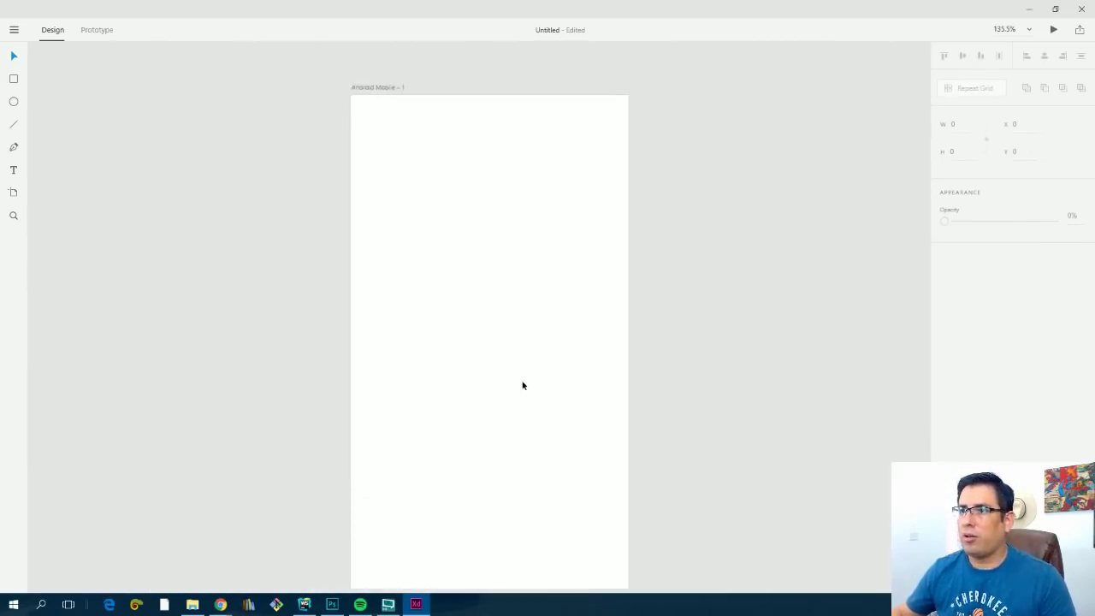
{"action": "scroll", "coordinate": [520, 384], "scroll_direction": "up", "scroll_amount": 2}
Step: Compare the Android Mobile artboard at 100% zoom, fitted to the window and at freely chosen zoom levels
{"action": "key", "text": "ctrl+1"}
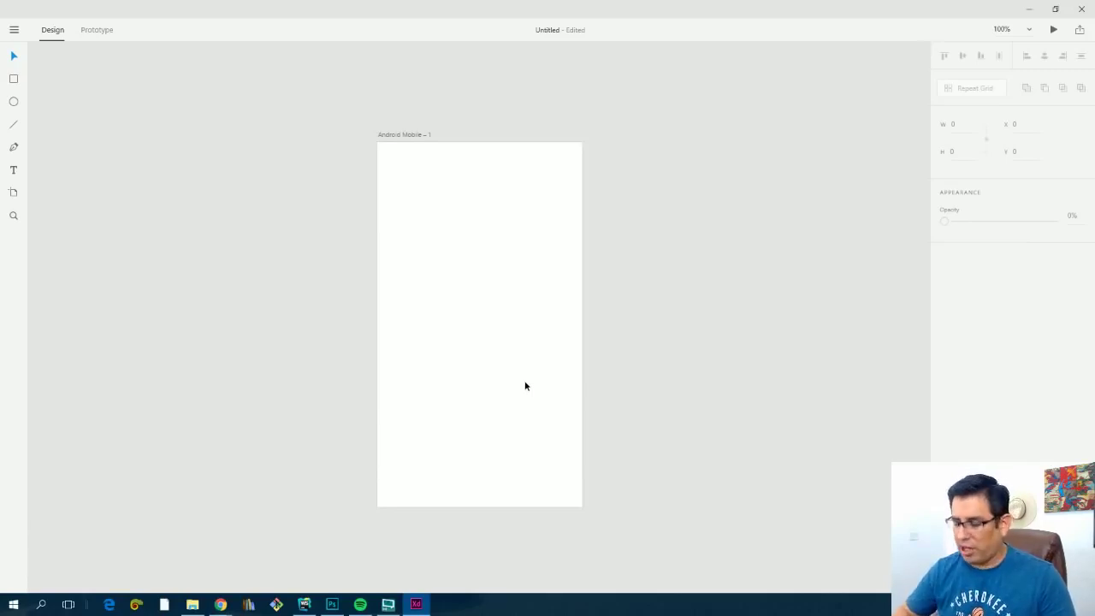
{"action": "key", "text": "ctrl+0"}
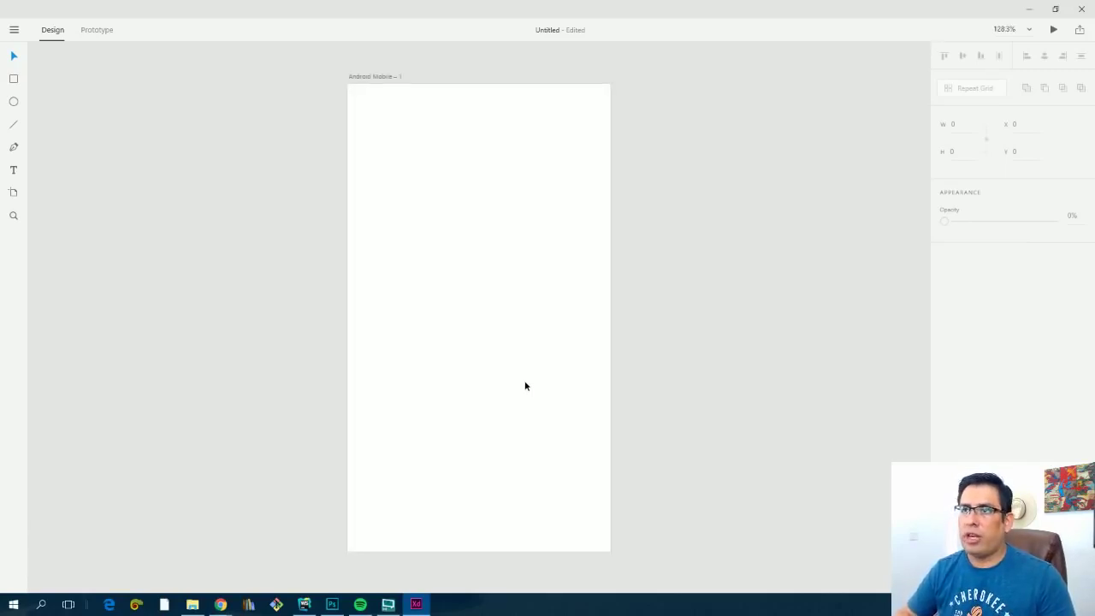
{"action": "key", "text": "ctrl+1"}
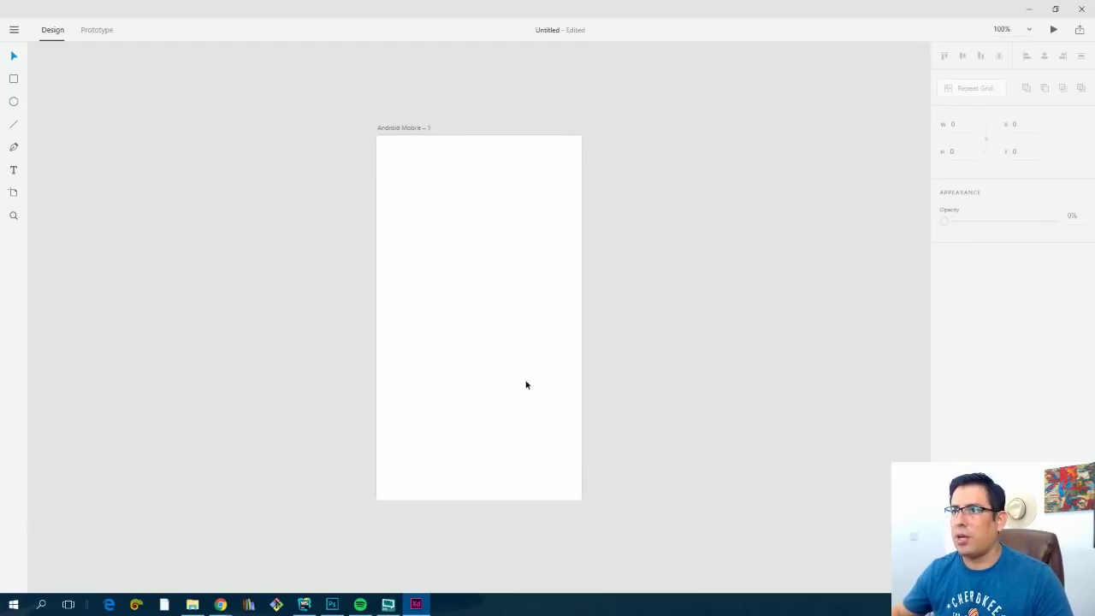
{"action": "scroll", "coordinate": [525, 386], "scroll_direction": "up", "scroll_amount": 2}
{"action": "scroll", "coordinate": [511, 337], "scroll_direction": "up", "scroll_amount": 1}
{"action": "scroll", "coordinate": [454, 232], "scroll_direction": "down", "scroll_amount": 4}
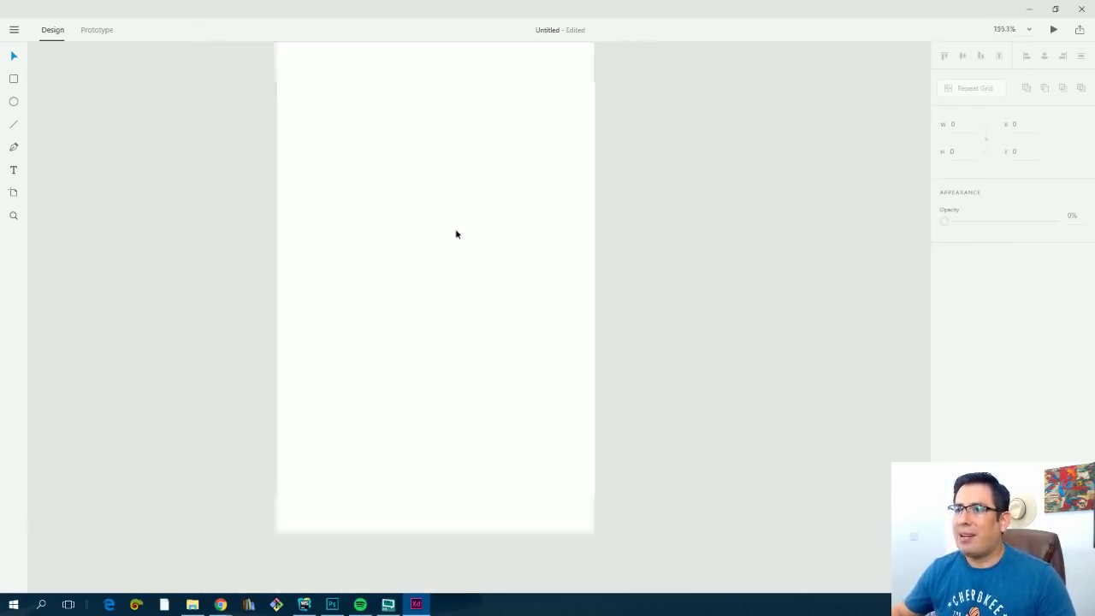
{"action": "left_click_drag", "start_coordinate": [431, 203], "coordinate": [389, 247]}
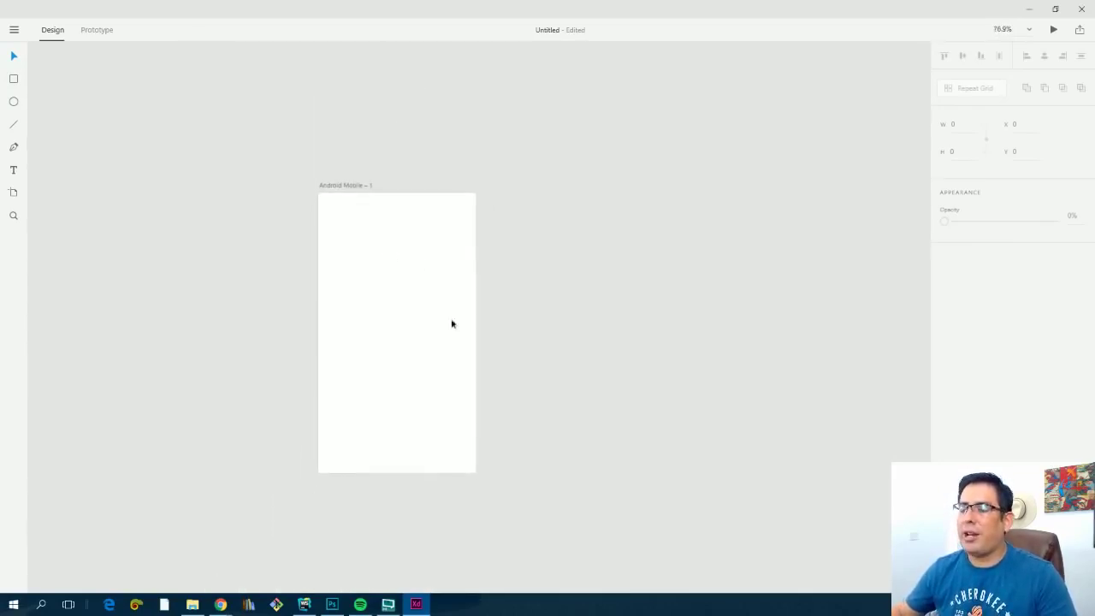
Step: Duplicate the Android Mobile artboard twice in a row beside the original and once more below the third one
{"action": "left_click", "coordinate": [340, 187]}
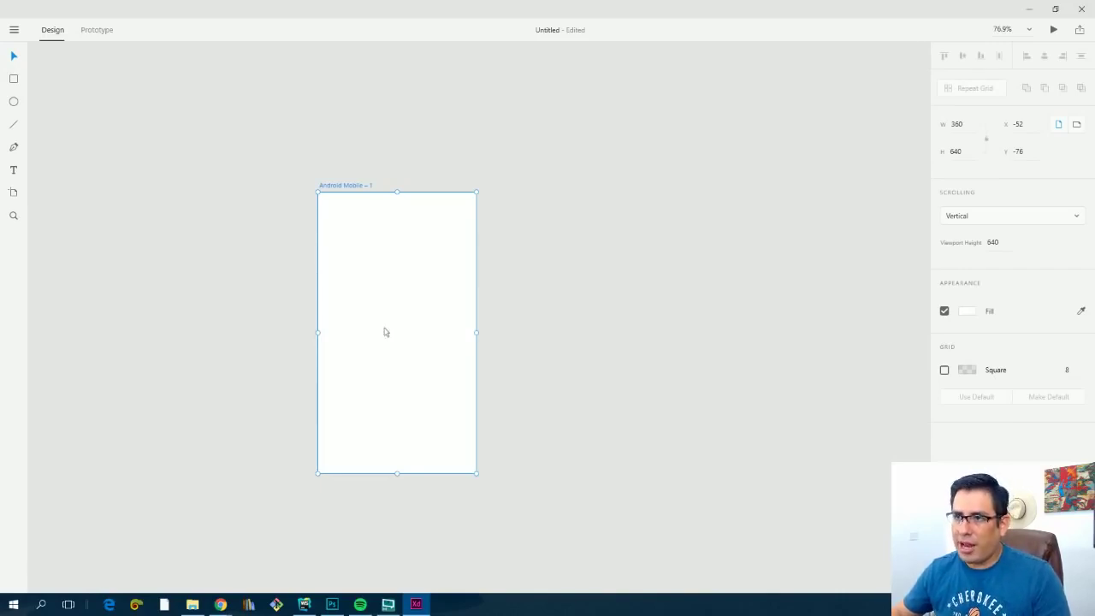
{"action": "left_click_drag", "start_coordinate": [383, 331], "coordinate": [750, 335]}
{"action": "scroll", "coordinate": [779, 423], "scroll_direction": "down", "scroll_amount": 2}
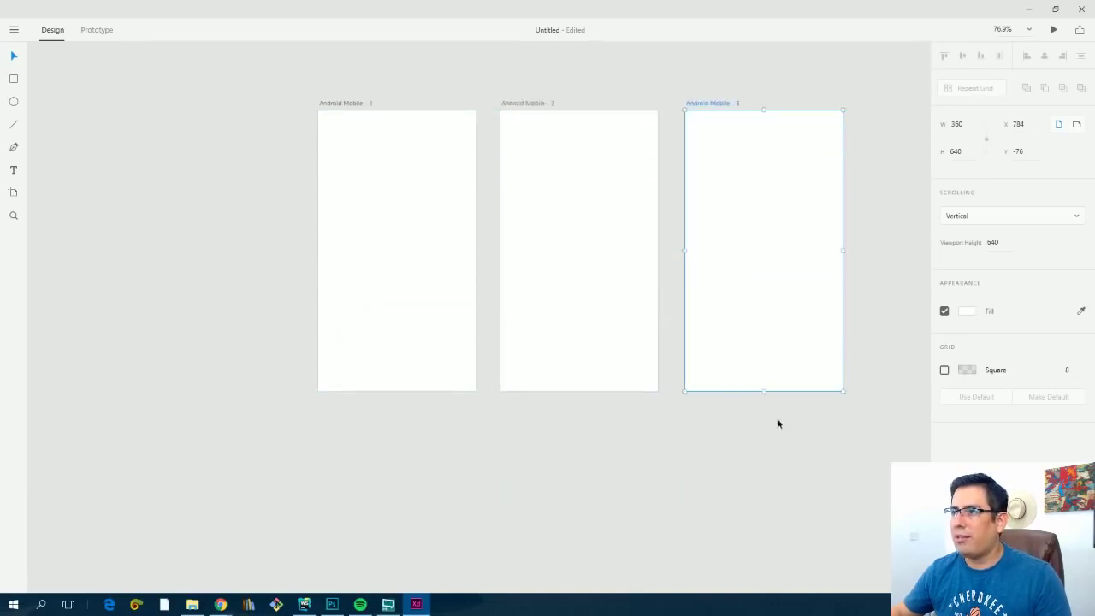
{"action": "left_click_drag", "start_coordinate": [756, 275], "coordinate": [757, 576]}
{"action": "scroll", "coordinate": [866, 447], "scroll_direction": "up", "scroll_amount": 1}
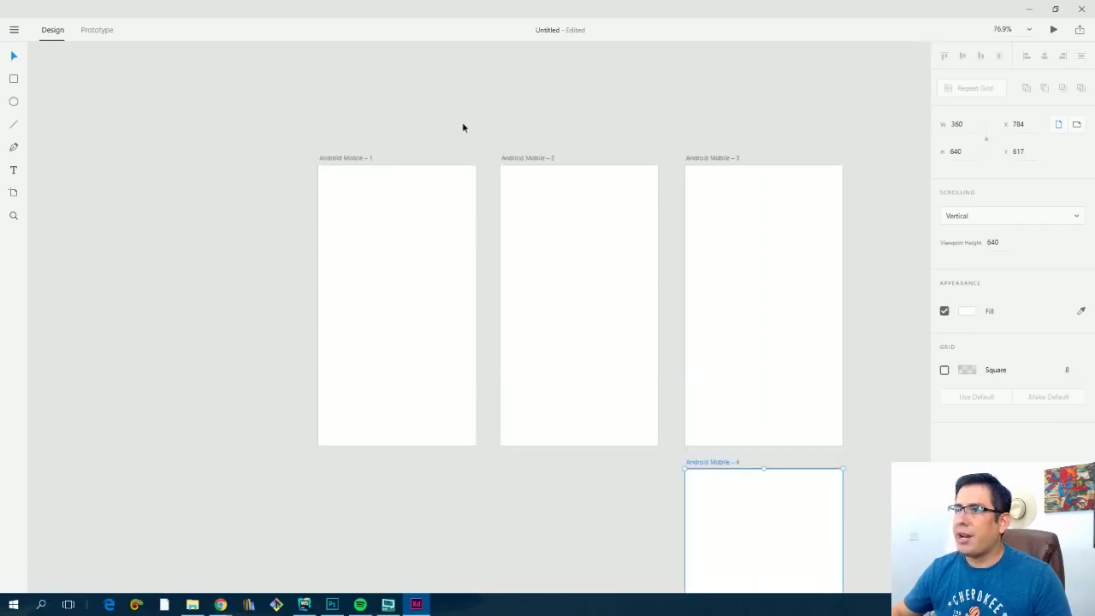
Step: Delete the three duplicated artboards, keeping only the original Android Mobile artboard
{"action": "left_click_drag", "start_coordinate": [496, 120], "coordinate": [907, 591]}
{"action": "key", "text": "Delete"}
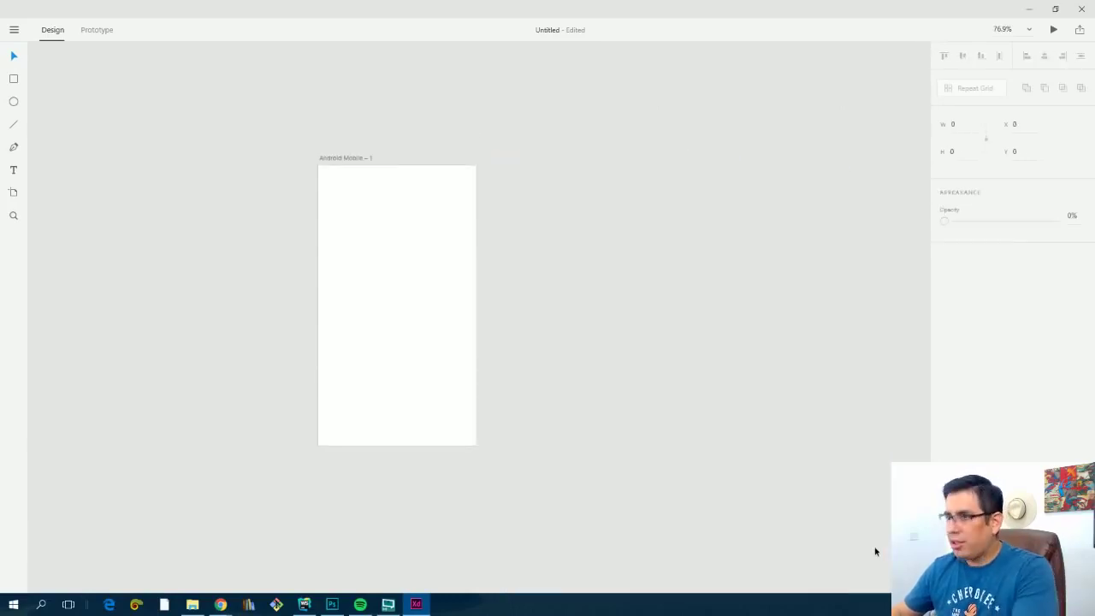
Step: Rename the Android Mobile artboard as Login and deselect it
{"action": "scroll", "coordinate": [607, 447], "scroll_direction": "up", "scroll_amount": 1}
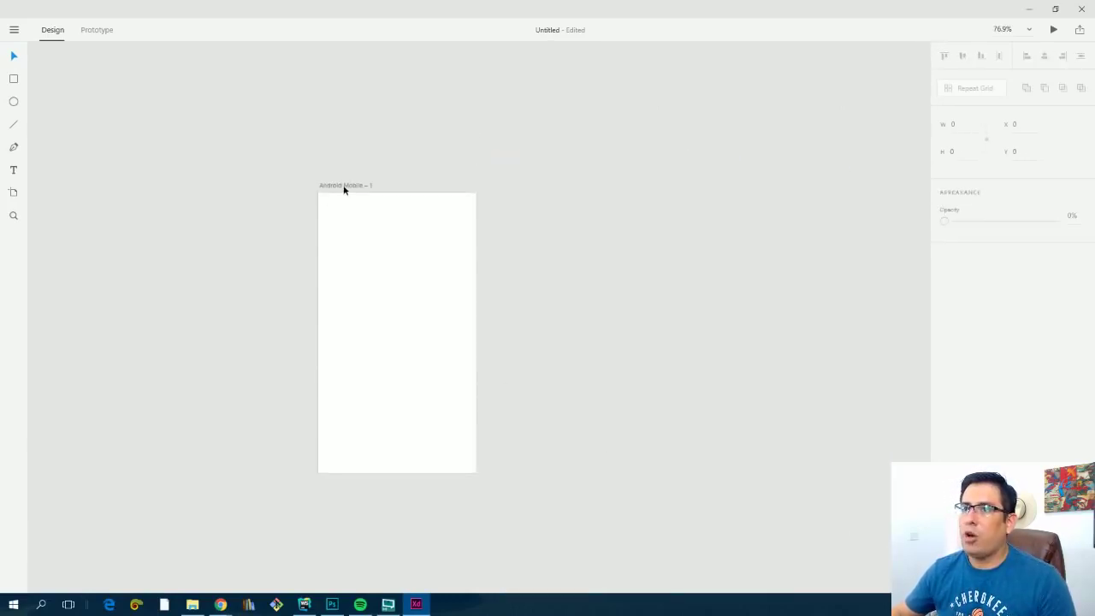
{"action": "left_click", "coordinate": [345, 185]}
{"action": "double_click", "coordinate": [344, 185]}
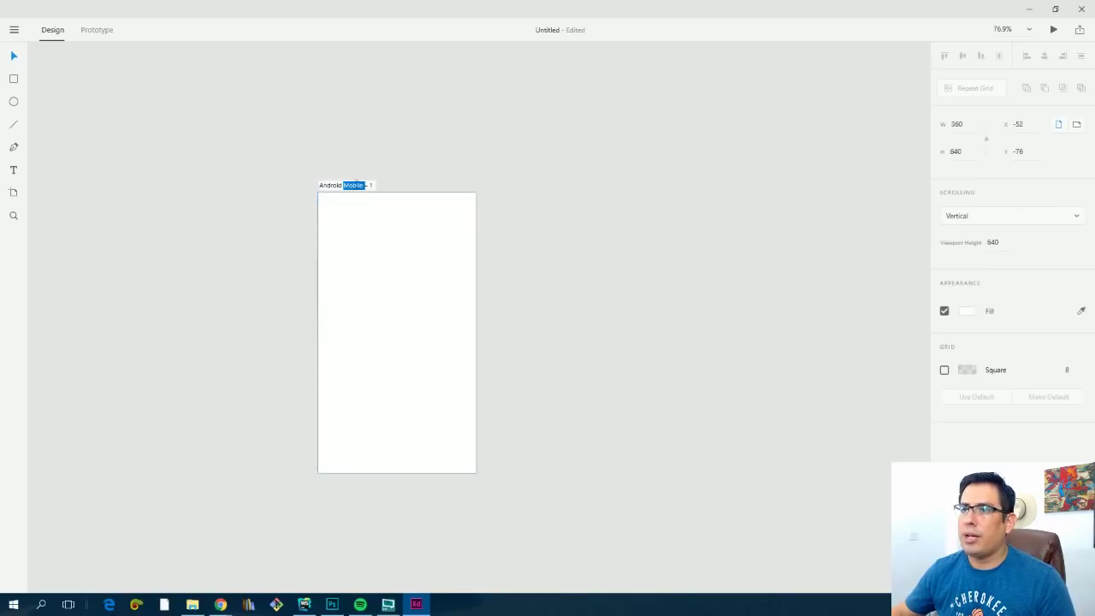
{"action": "type", "text": "Login"}
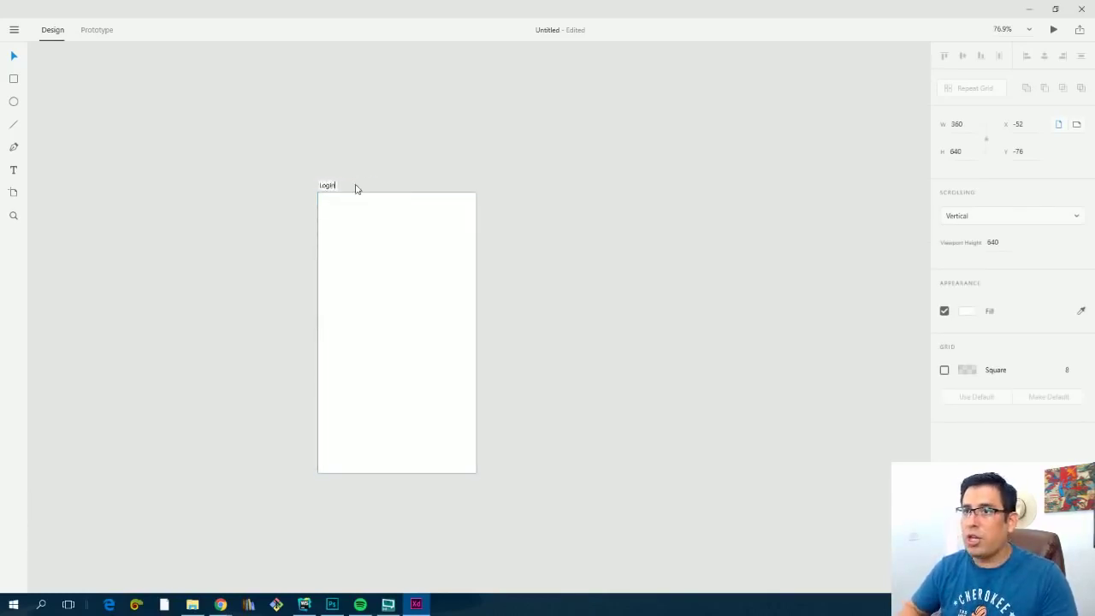
{"action": "key", "text": "Return"}
{"action": "left_click", "coordinate": [246, 288]}
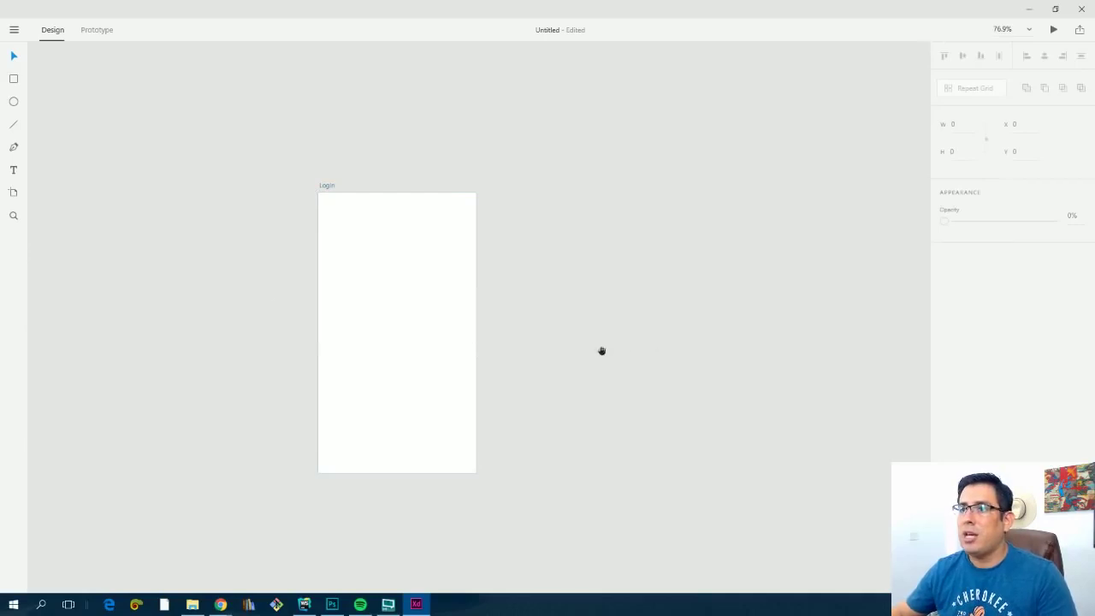
{"action": "key", "text": "ctrl+1"}
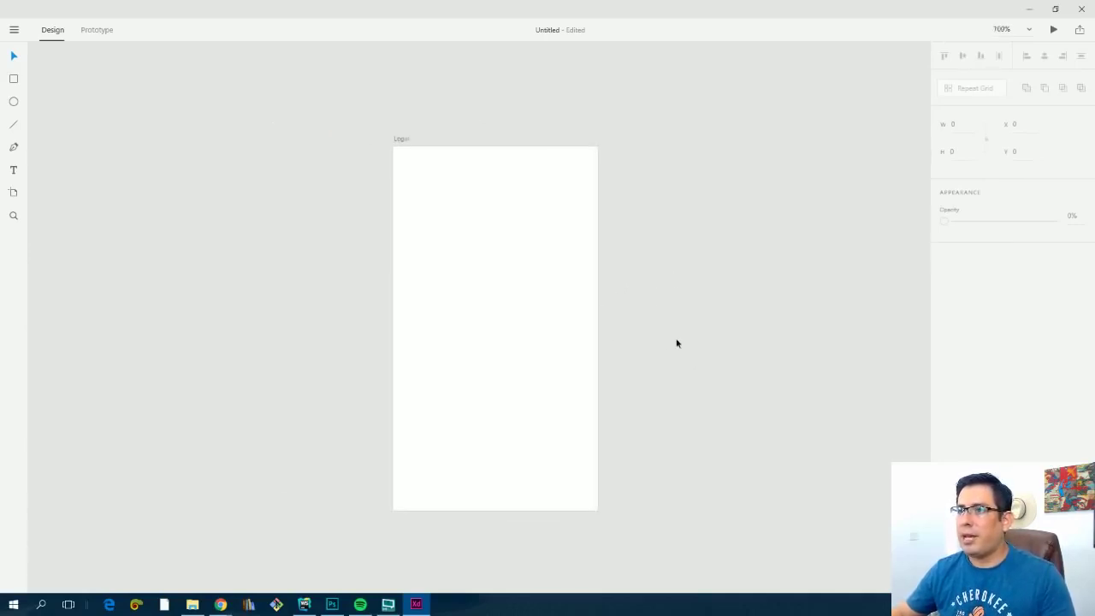
{"action": "scroll", "coordinate": [675, 342], "scroll_direction": "up", "scroll_amount": 2}
{"action": "left_click_drag", "start_coordinate": [670, 296], "coordinate": [663, 280]}
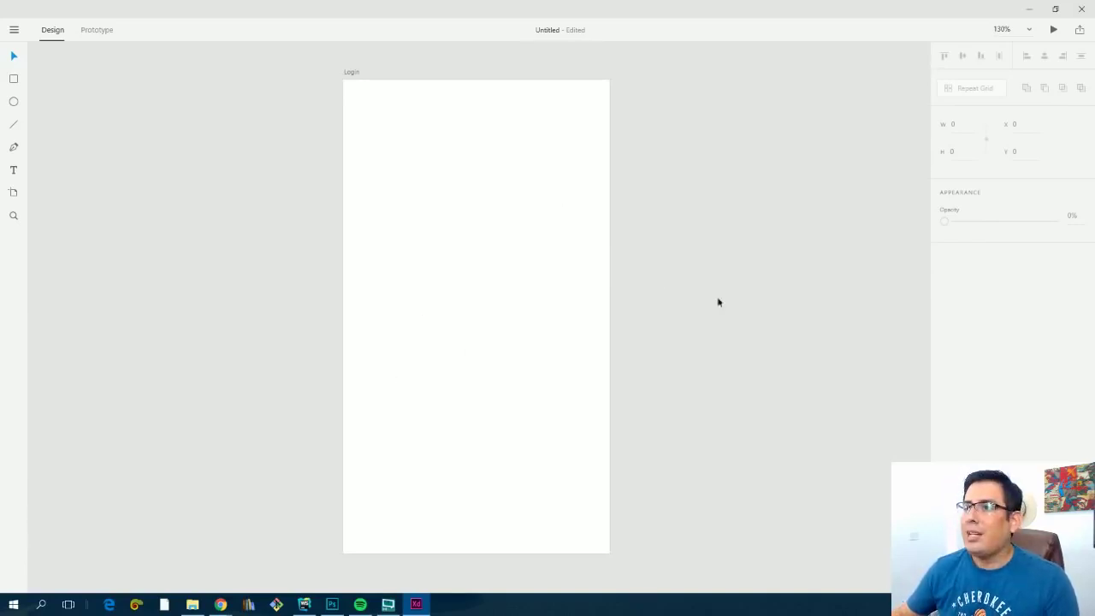
{"action": "mouse_move", "coordinate": [656, 320]}
{"action": "left_mouse_down"}
{"action": "mouse_move", "coordinate": [672, 306]}
{"action": "mouse_move", "coordinate": [652, 316]}
{"action": "left_mouse_up"}
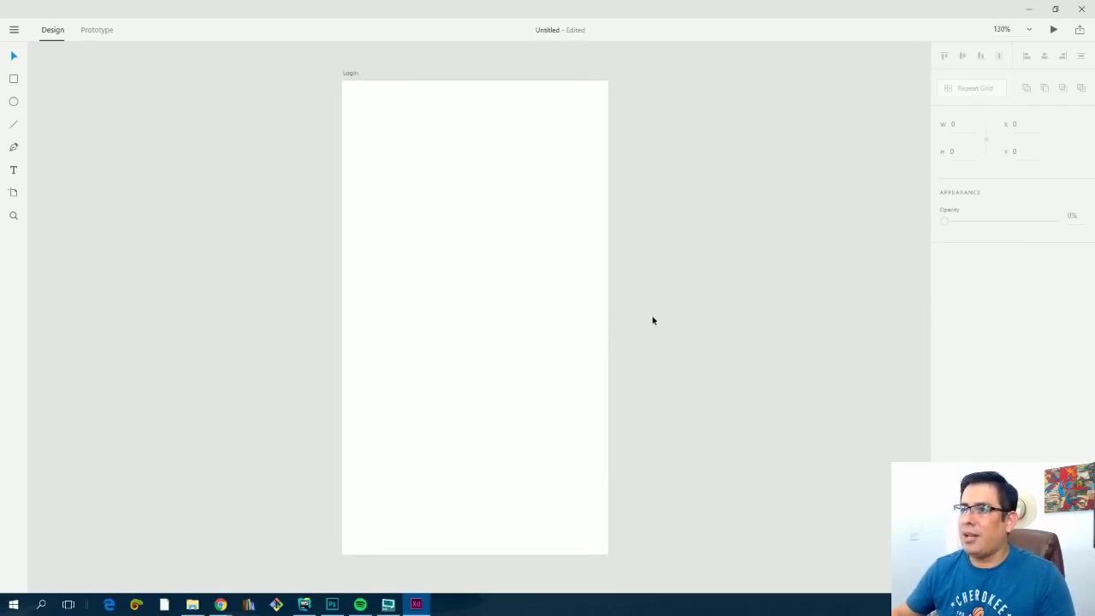
Step: Open the Microsoft Windows UI kit in a separate window
{"action": "left_click", "coordinate": [14, 32]}
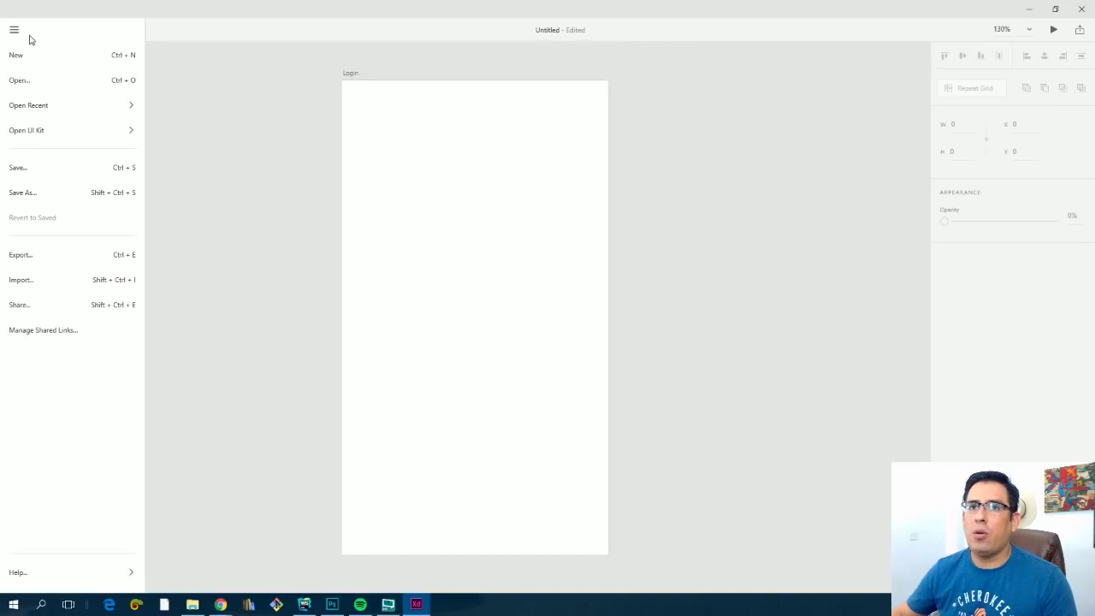
{"action": "mouse_move", "coordinate": [49, 134]}
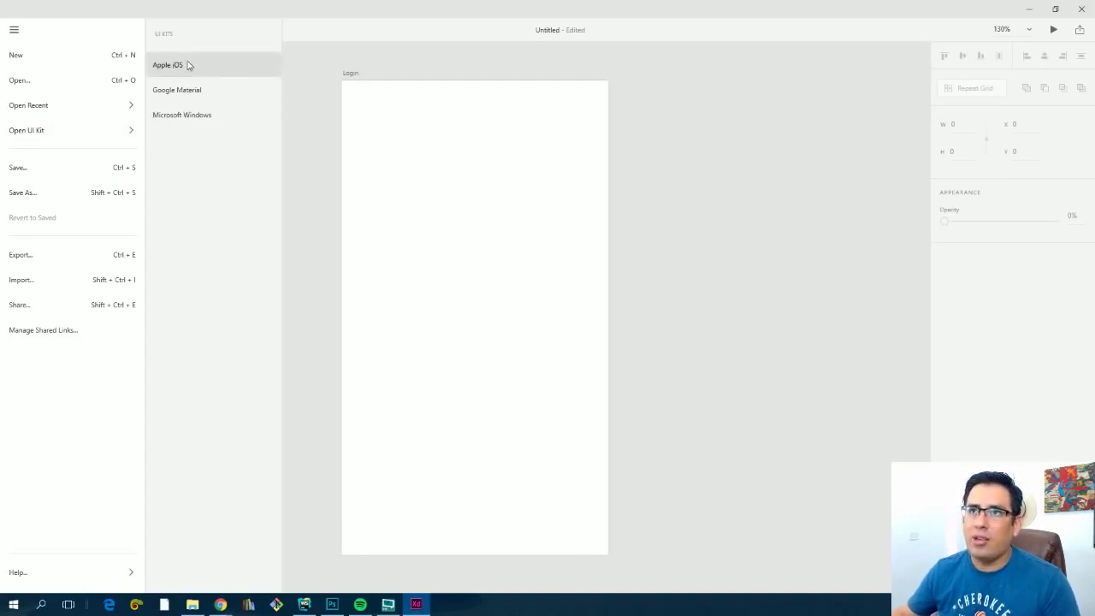
{"action": "left_click", "coordinate": [195, 96]}
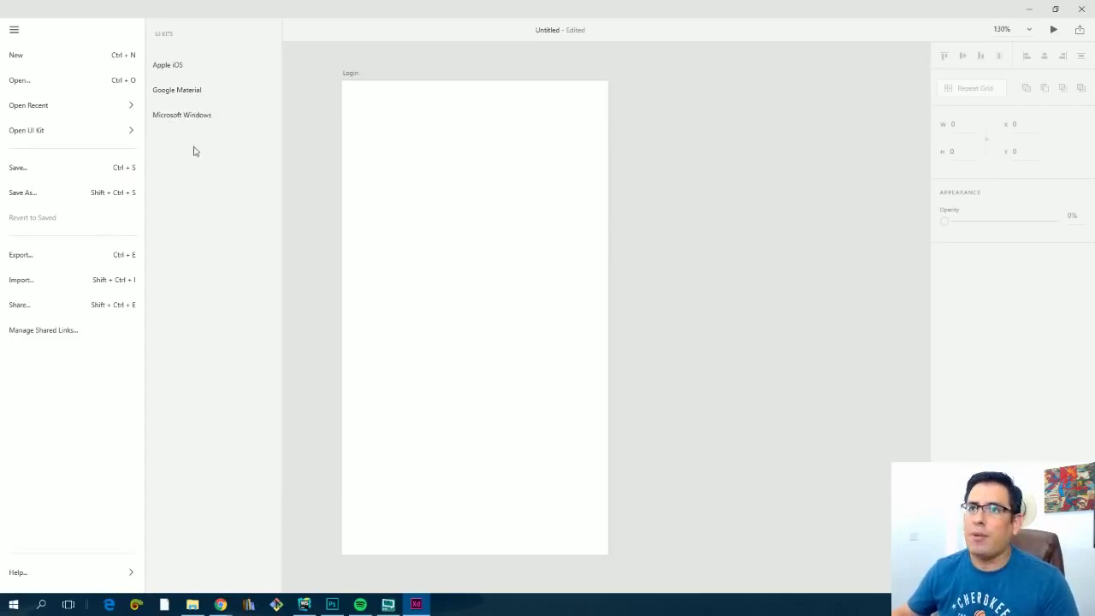
{"action": "left_click", "coordinate": [177, 114]}
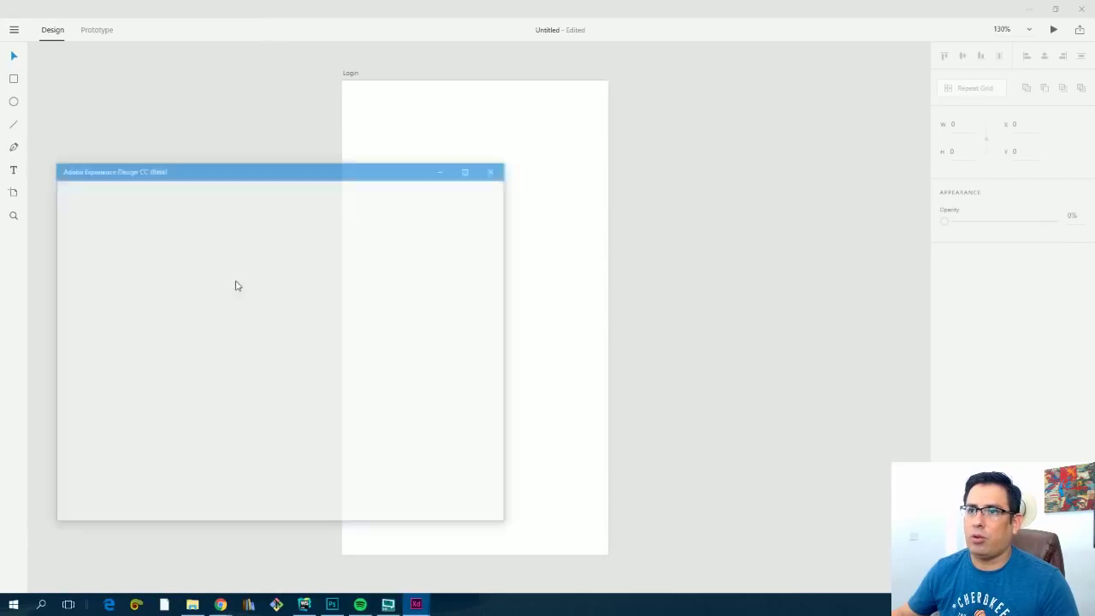
Step: Maximize the Microsoft Windows UI kit window and examine its components, ending on the Calendar artboard at 100% zoom
{"action": "left_click", "coordinate": [469, 169]}
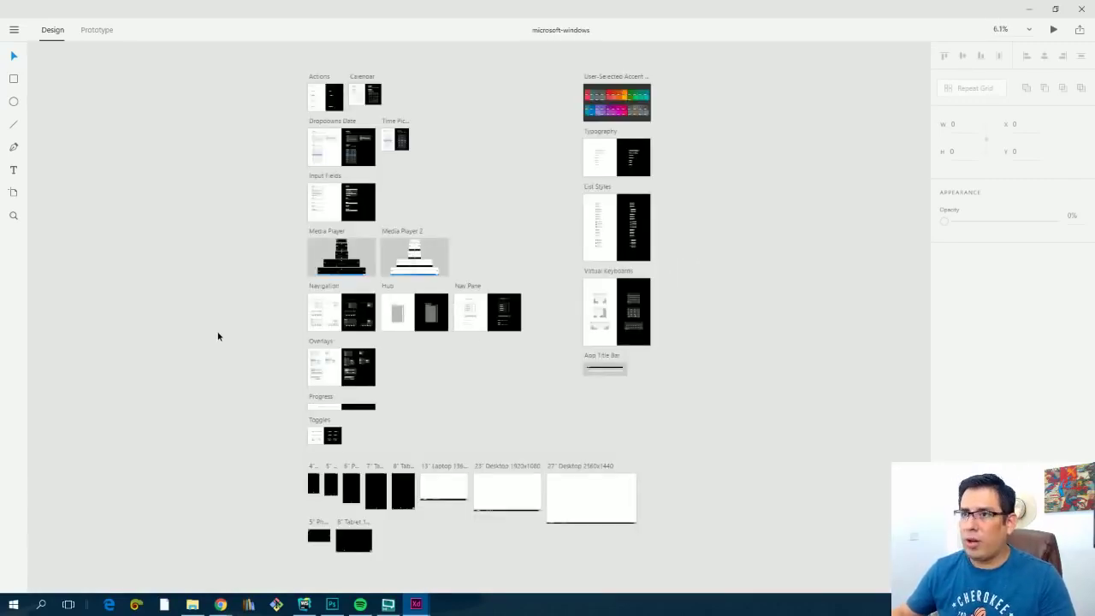
{"action": "key", "text": "ctrl+1"}
{"action": "left_click_drag", "start_coordinate": [463, 243], "coordinate": [251, 348]}
{"action": "scroll", "coordinate": [339, 355], "scroll_direction": "down", "scroll_amount": 6}
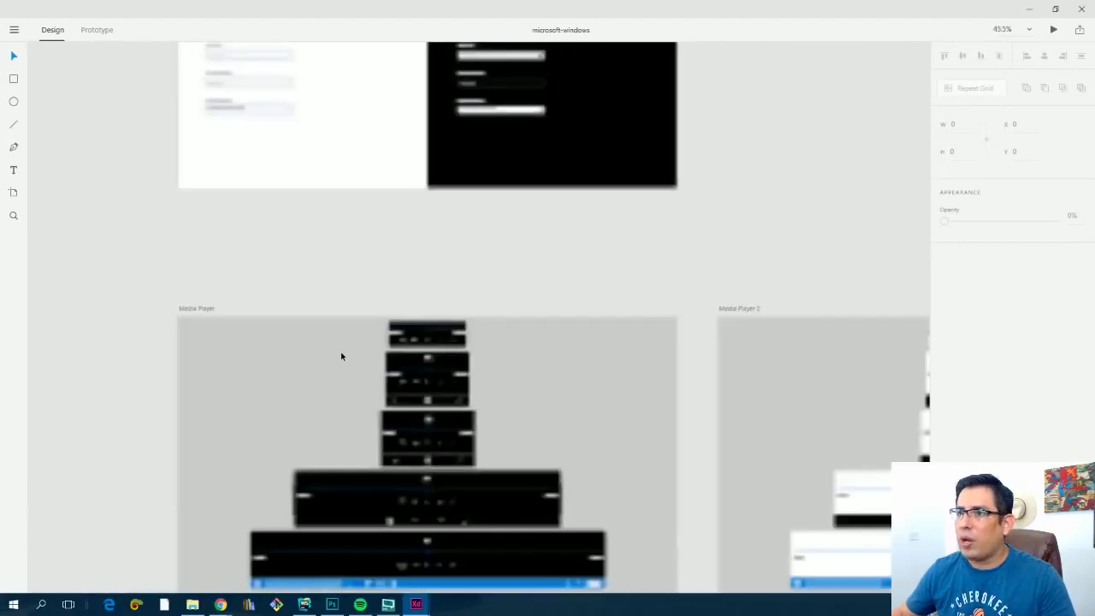
{"action": "scroll", "coordinate": [598, 195], "scroll_direction": "up", "scroll_amount": 10}
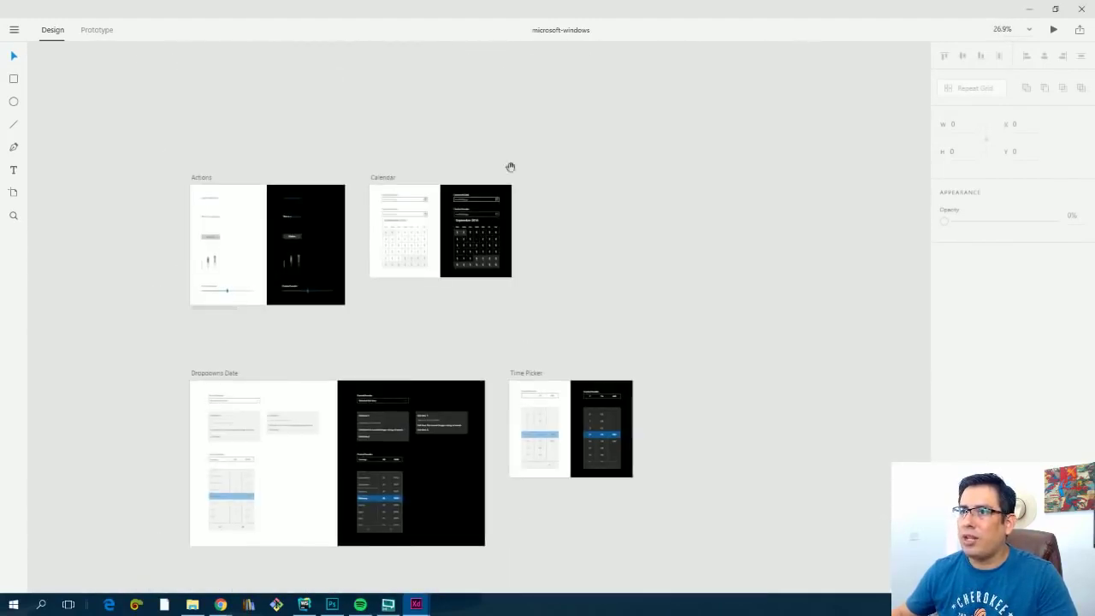
{"action": "scroll", "coordinate": [571, 304], "scroll_direction": "up", "scroll_amount": 5}
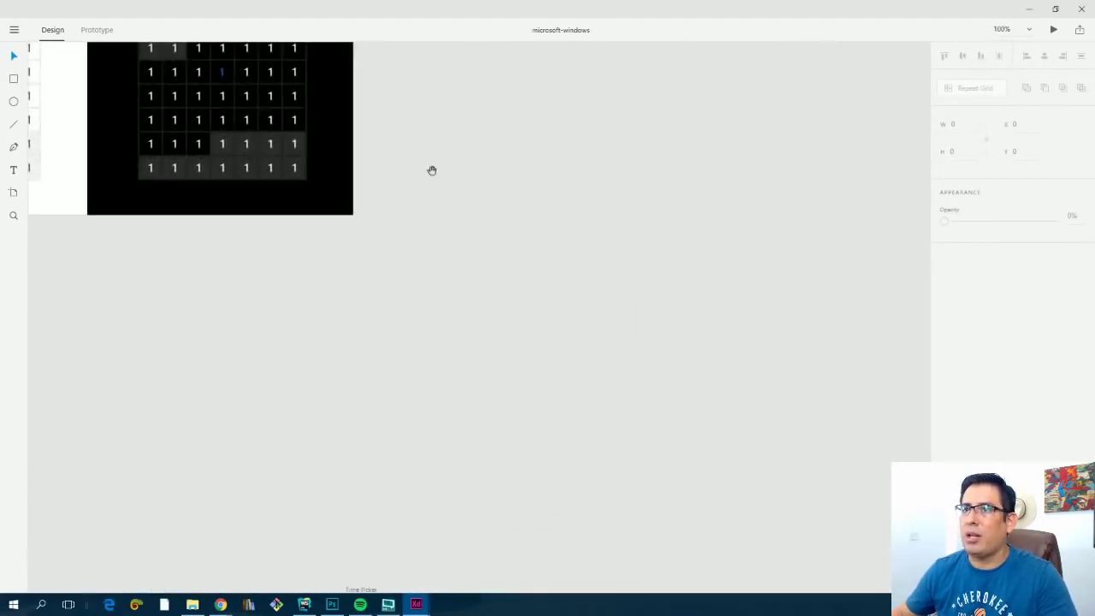
{"action": "left_click_drag", "start_coordinate": [430, 171], "coordinate": [818, 340]}
Step: Paste a copy of the dark September 2014 calendar from the kit into the Login artboard and delete the pasted copy
{"action": "left_click", "coordinate": [627, 220]}
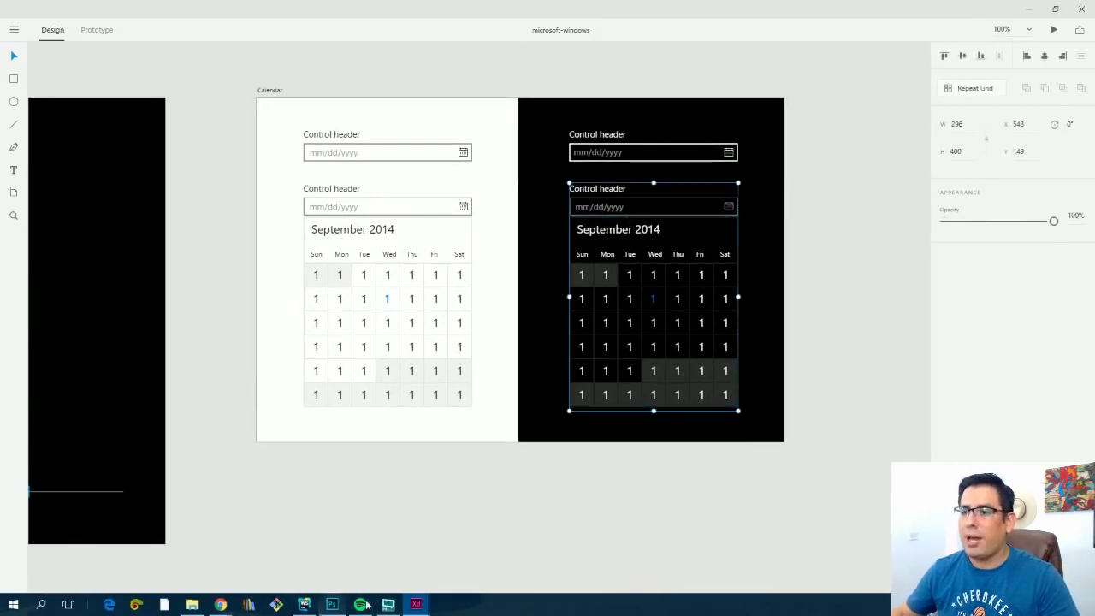
{"action": "mouse_move", "coordinate": [415, 604]}
{"action": "left_click", "coordinate": [370, 557]}
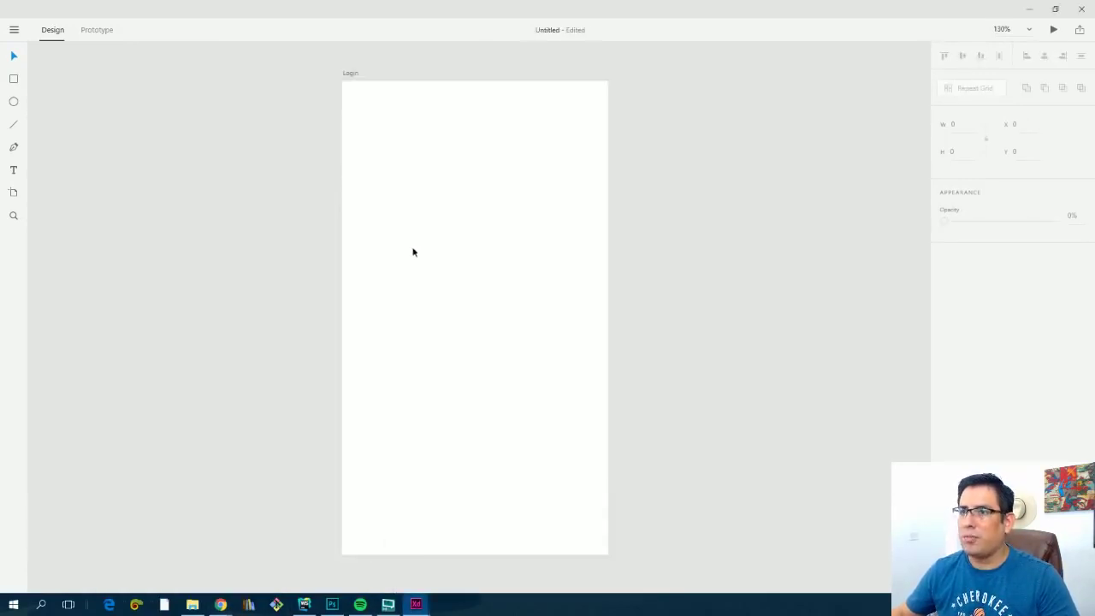
{"action": "left_click", "coordinate": [423, 239]}
{"action": "key", "text": "ctrl+v"}
{"action": "left_click_drag", "start_coordinate": [297, 144], "coordinate": [754, 496]}
{"action": "key", "text": "Delete"}
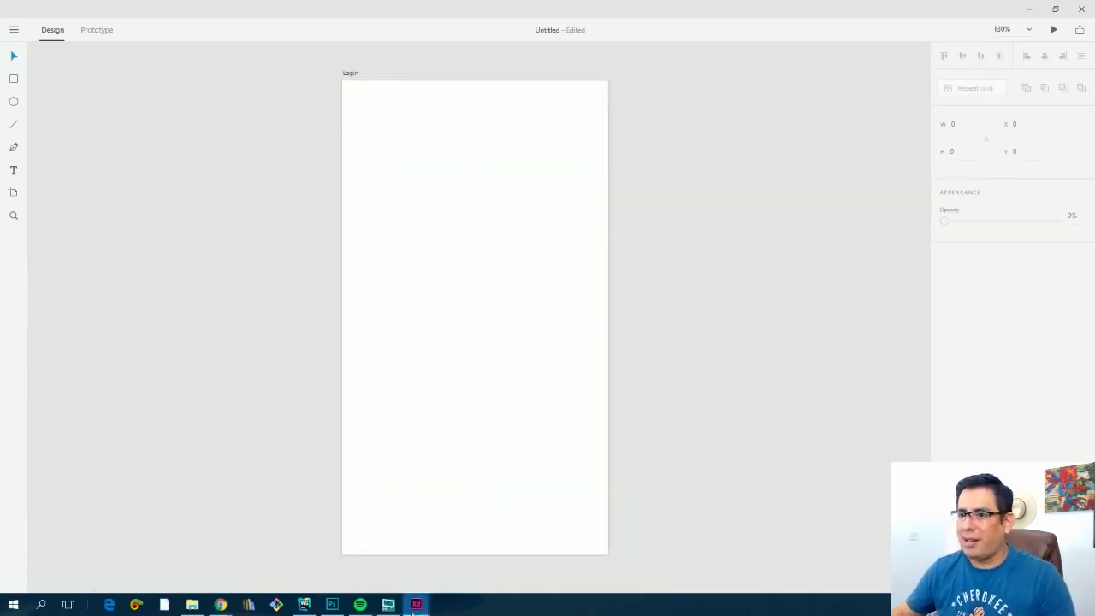
Step: Close the Microsoft Windows UI kit and open the Apple iOS UI kit from the untitled document
{"action": "left_click", "coordinate": [440, 582]}
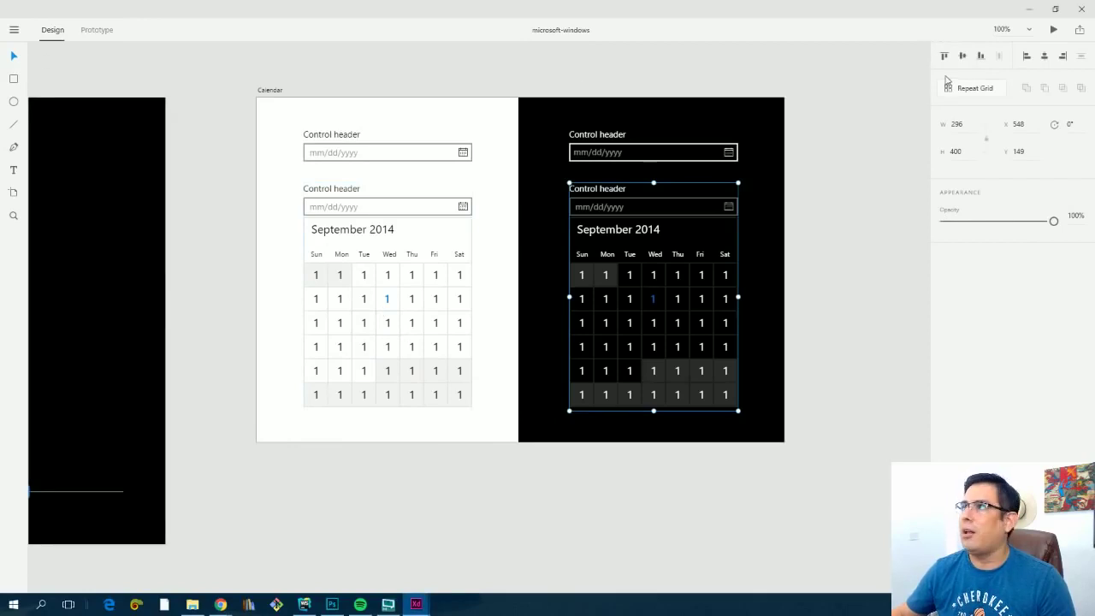
{"action": "left_click", "coordinate": [1080, 12]}
{"action": "left_click", "coordinate": [16, 31]}
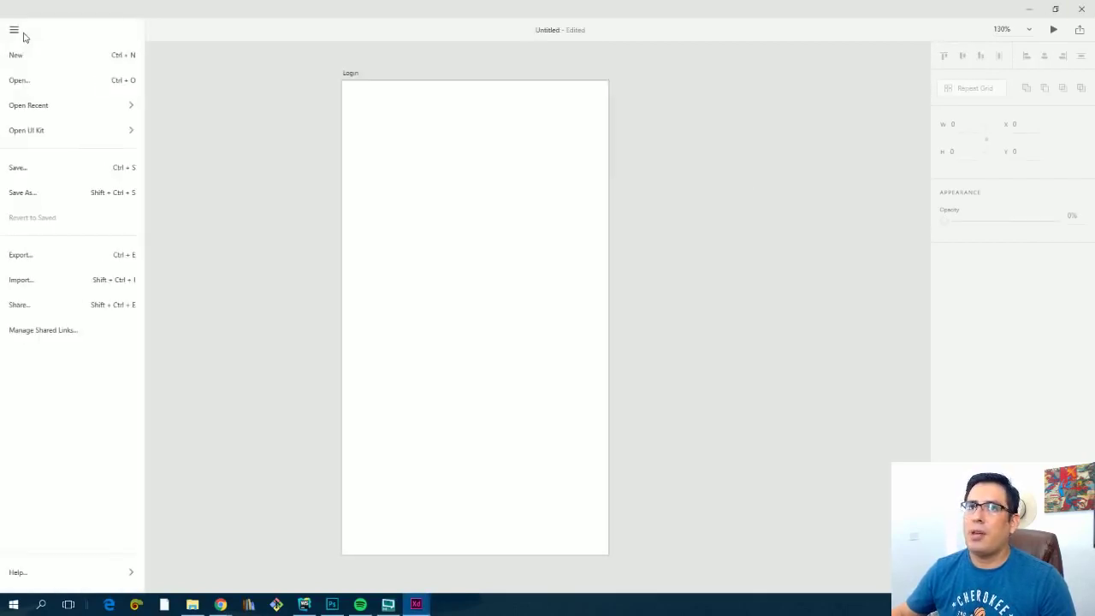
{"action": "left_click", "coordinate": [195, 64]}
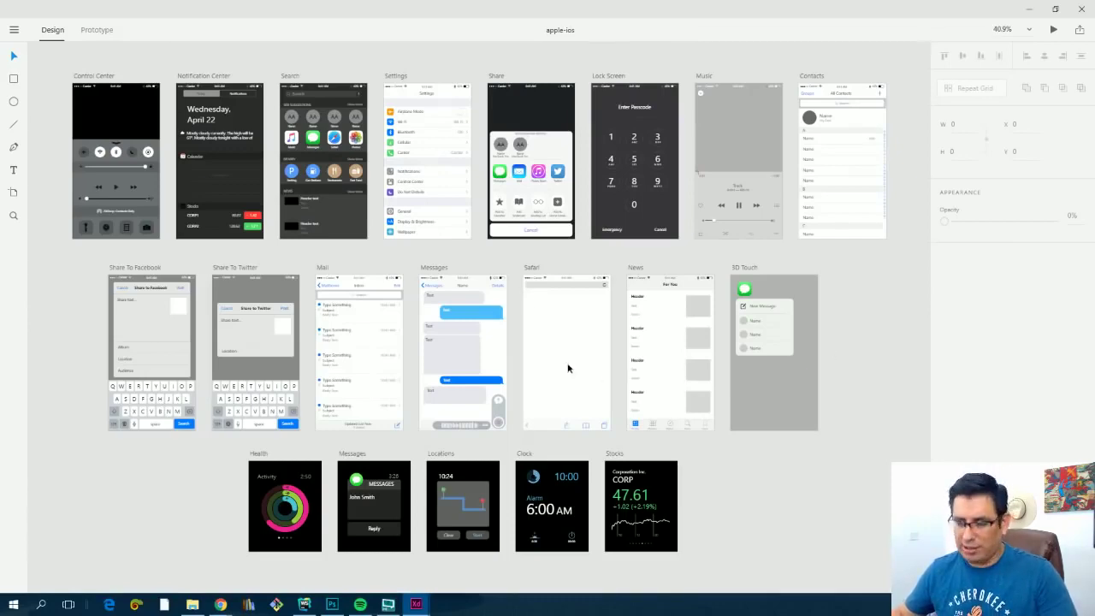
Step: Examine the Control Center, Notification Center and Search artboards of the Apple iOS kit at 100% zoom
{"action": "key", "text": "ctrl+1"}
{"action": "scroll", "coordinate": [376, 155], "scroll_direction": "left", "scroll_amount": 5}
{"action": "scroll", "coordinate": [376, 156], "scroll_direction": "up", "scroll_amount": 5}
{"action": "scroll", "coordinate": [376, 156], "scroll_direction": "left", "scroll_amount": 6}
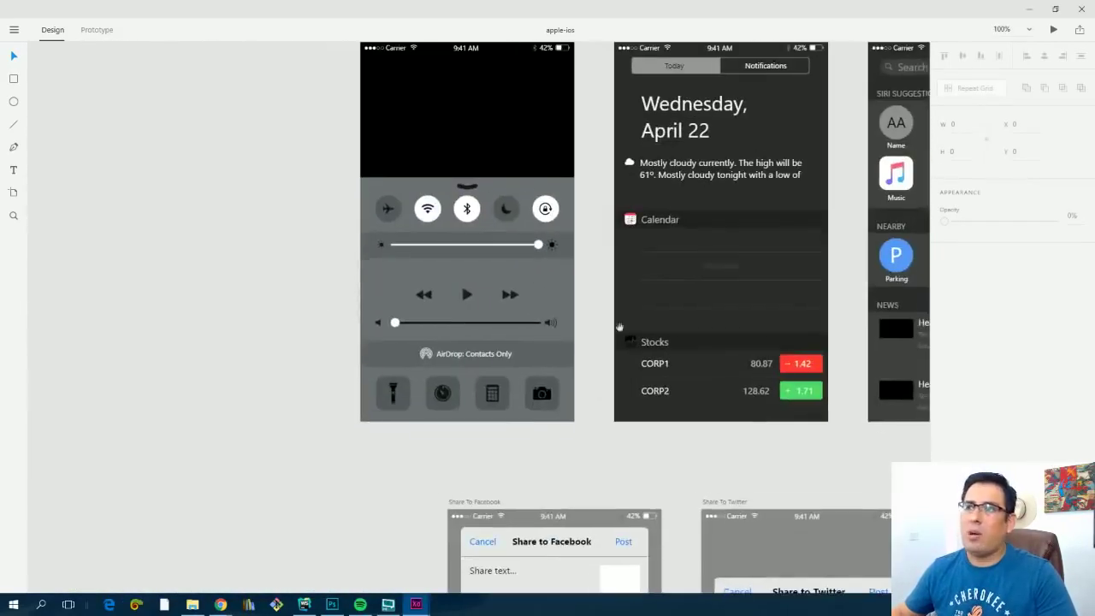
{"action": "scroll", "coordinate": [376, 155], "scroll_direction": "right", "scroll_amount": 3}
{"action": "scroll", "coordinate": [688, 419], "scroll_direction": "down", "scroll_amount": 3}
{"action": "scroll", "coordinate": [688, 420], "scroll_direction": "right", "scroll_amount": 2}
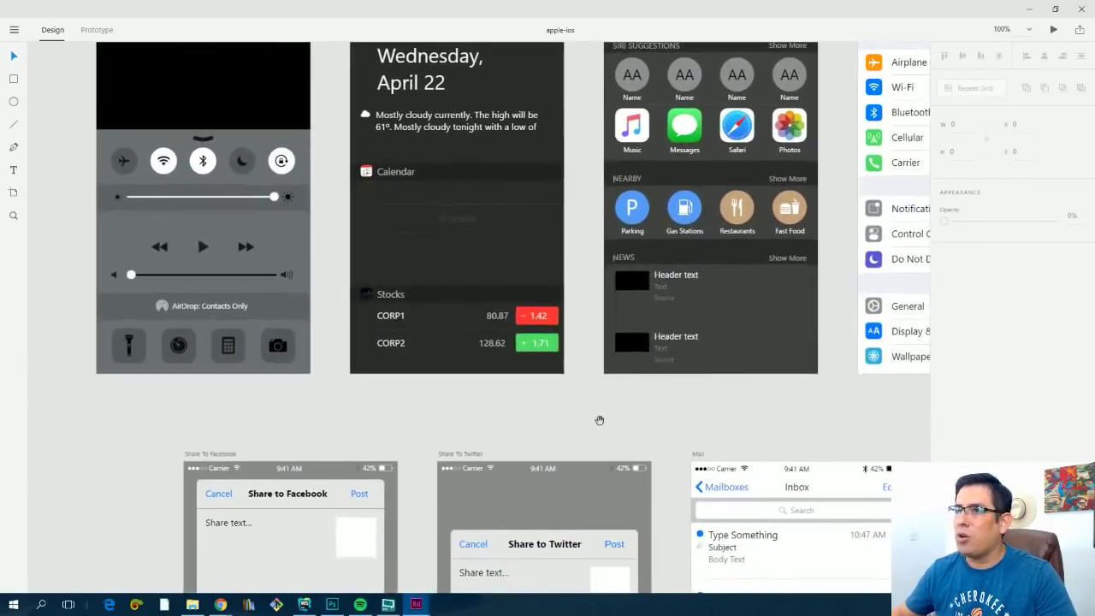
{"action": "left_click", "coordinate": [459, 127]}
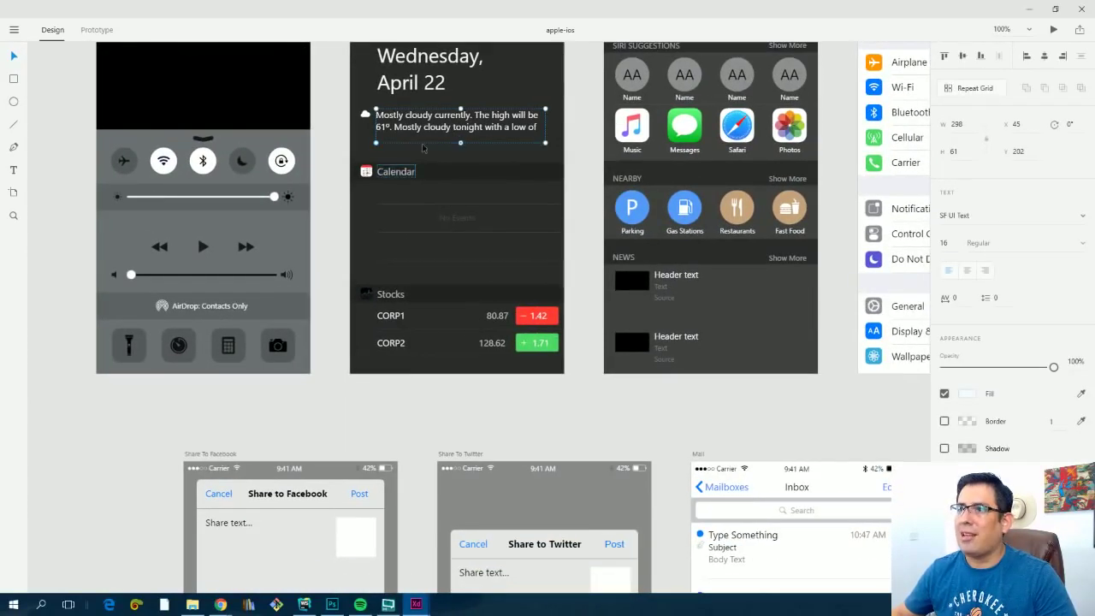
Step: Examine the kit's sharing, Mail, Messages, Safari and News artboards, plus the Clock and Stocks watch screens
{"action": "scroll", "coordinate": [433, 473], "scroll_direction": "down", "scroll_amount": 10}
{"action": "scroll", "coordinate": [433, 472], "scroll_direction": "right", "scroll_amount": 5}
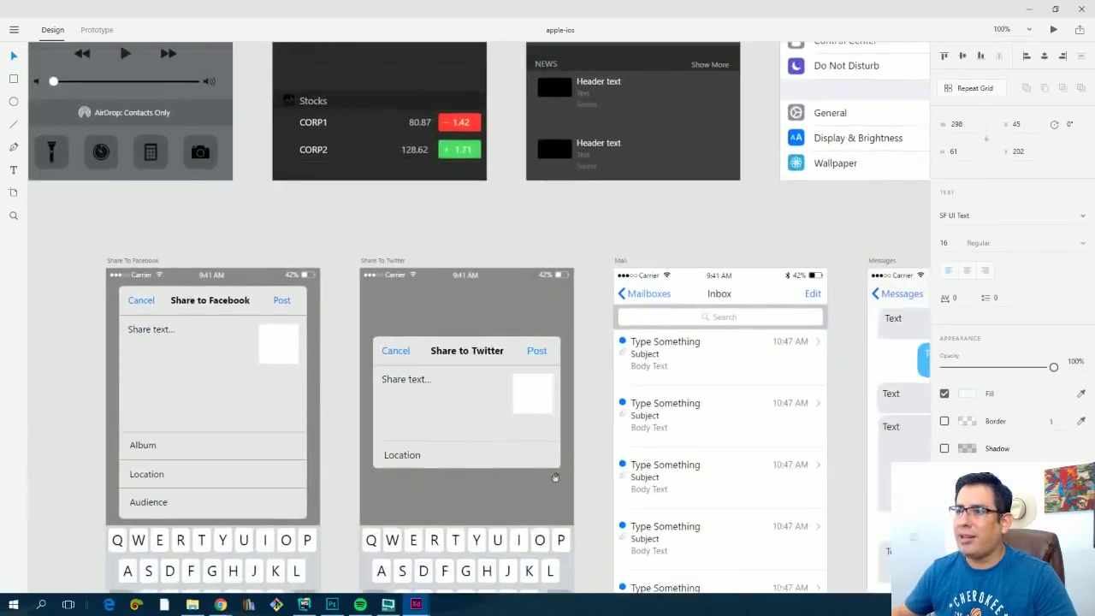
{"action": "scroll", "coordinate": [855, 455], "scroll_direction": "down", "scroll_amount": 7}
{"action": "scroll", "coordinate": [855, 455], "scroll_direction": "right", "scroll_amount": 13}
{"action": "scroll", "coordinate": [823, 256], "scroll_direction": "up", "scroll_amount": 9}
{"action": "scroll", "coordinate": [824, 255], "scroll_direction": "right", "scroll_amount": 11}
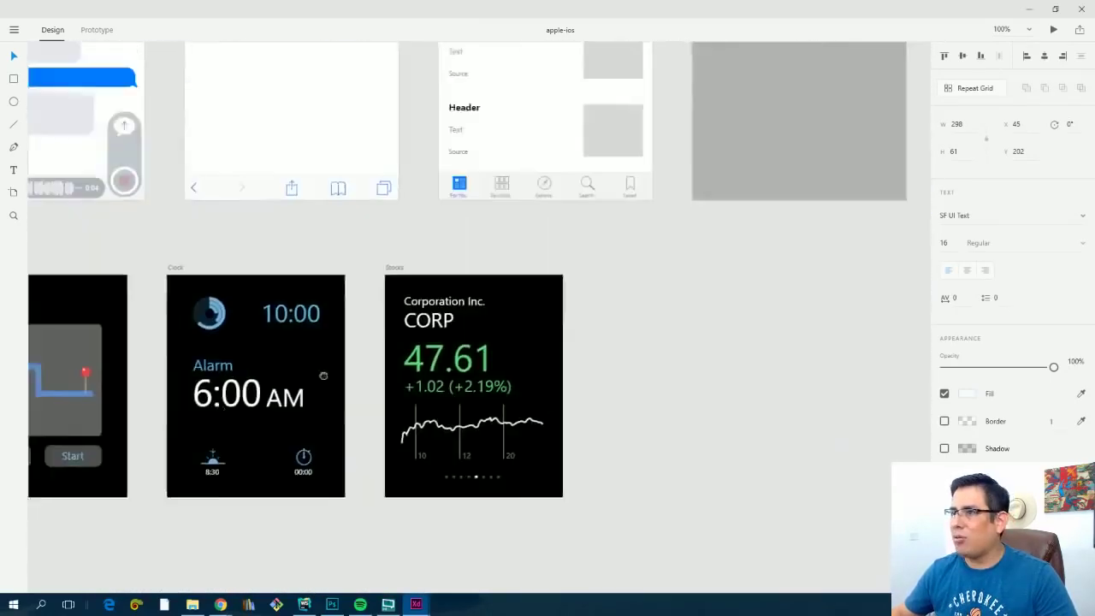
{"action": "scroll", "coordinate": [823, 255], "scroll_direction": "down", "scroll_amount": 4}
{"action": "scroll", "coordinate": [824, 256], "scroll_direction": "left", "scroll_amount": 3}
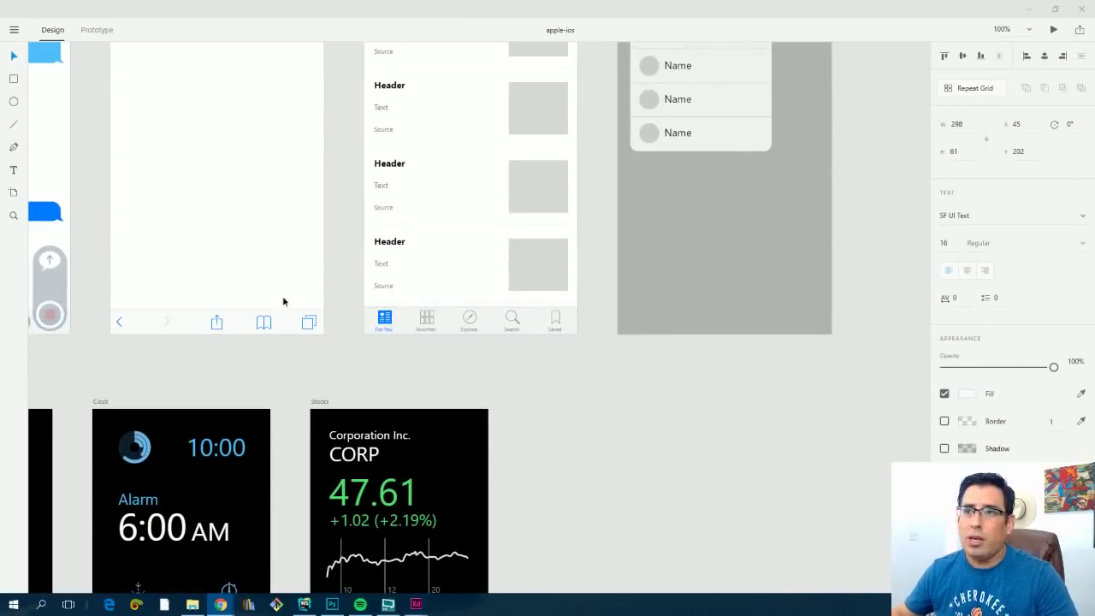
Step: Paste a copy of the Share To Facebook keyboard at the bottom edge of the Login artboard and delete the pasted copy
{"action": "left_click", "coordinate": [346, 351]}
{"action": "scroll", "coordinate": [346, 352], "scroll_direction": "left", "scroll_amount": 20}
{"action": "scroll", "coordinate": [379, 288], "scroll_direction": "up", "scroll_amount": 2}
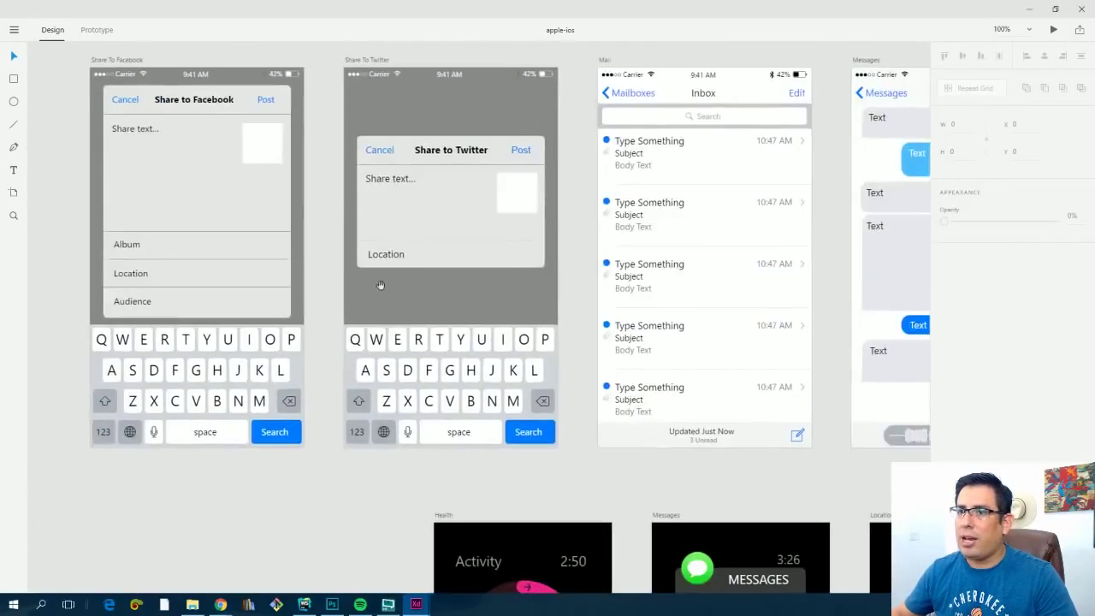
{"action": "left_click", "coordinate": [122, 346]}
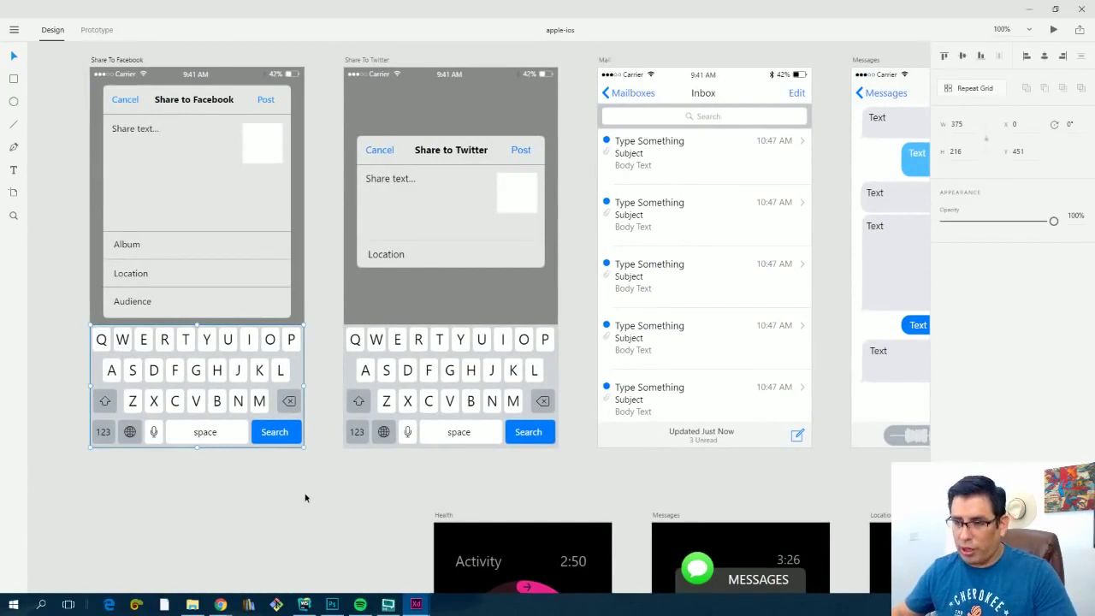
{"action": "mouse_move", "coordinate": [416, 604]}
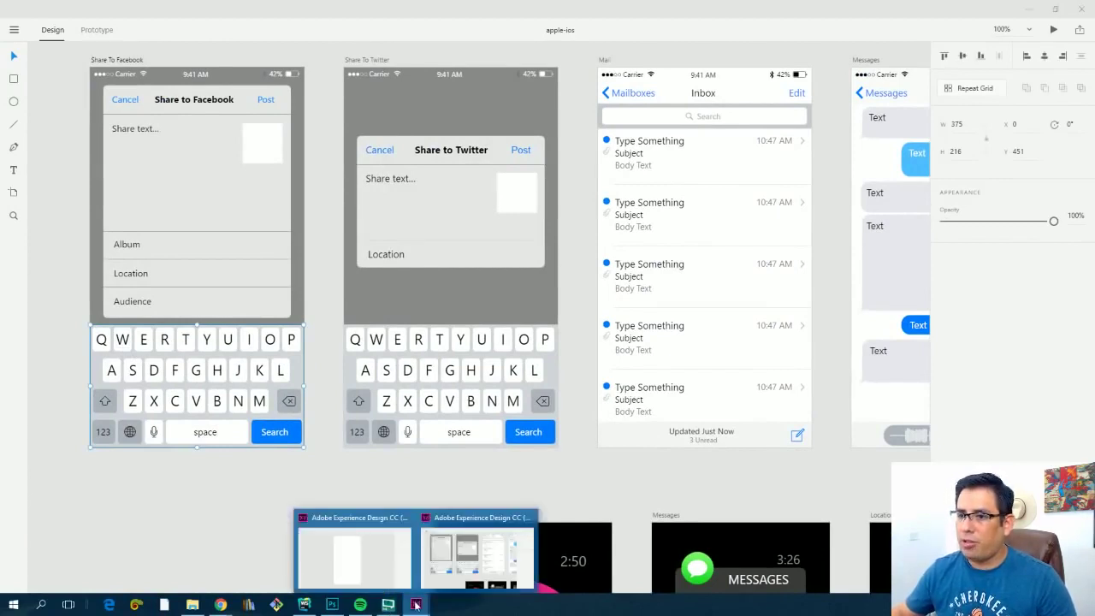
{"action": "left_click", "coordinate": [389, 556]}
{"action": "key", "text": "ctrl+v"}
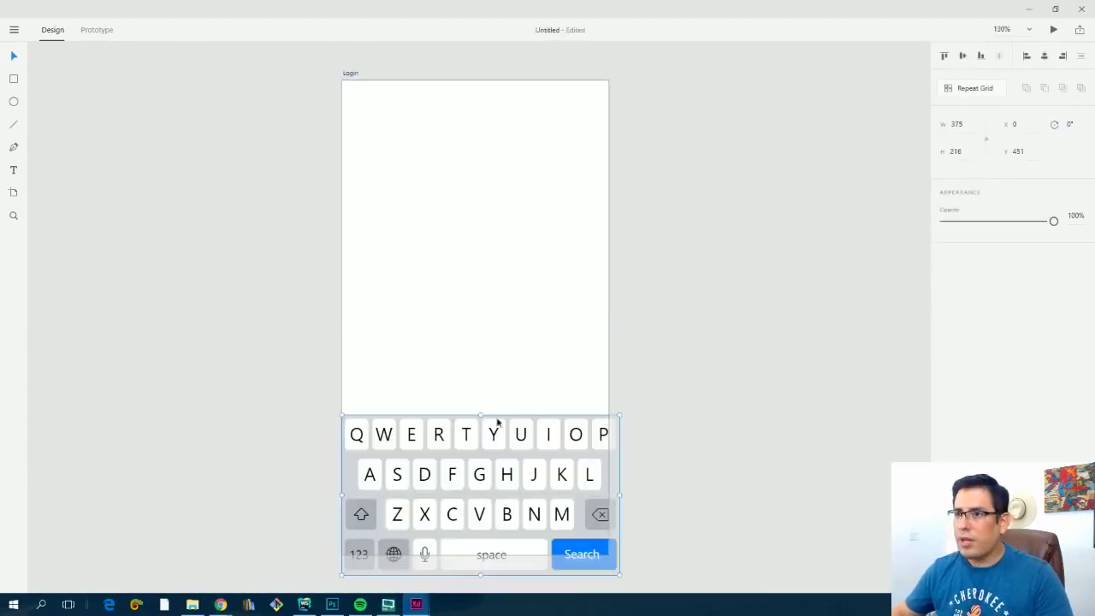
{"action": "left_click_drag", "start_coordinate": [533, 513], "coordinate": [533, 500]}
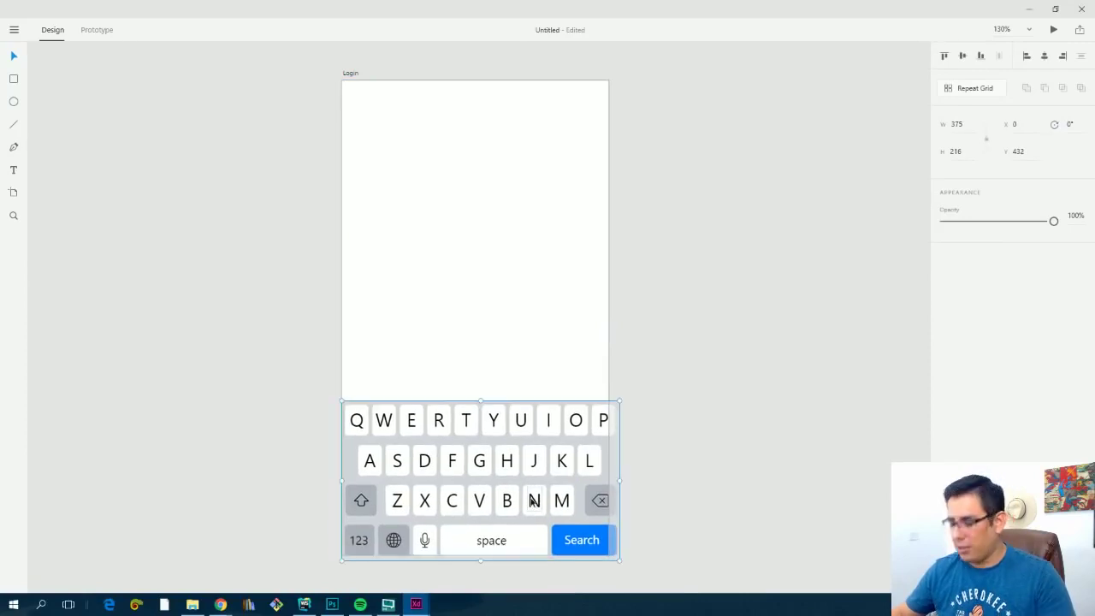
{"action": "key", "text": "Delete"}
Step: Check the Apple iOS kit once more, return to the untitled document and open the Google Material UI kit
{"action": "mouse_move", "coordinate": [416, 604]}
{"action": "left_click", "coordinate": [476, 552]}
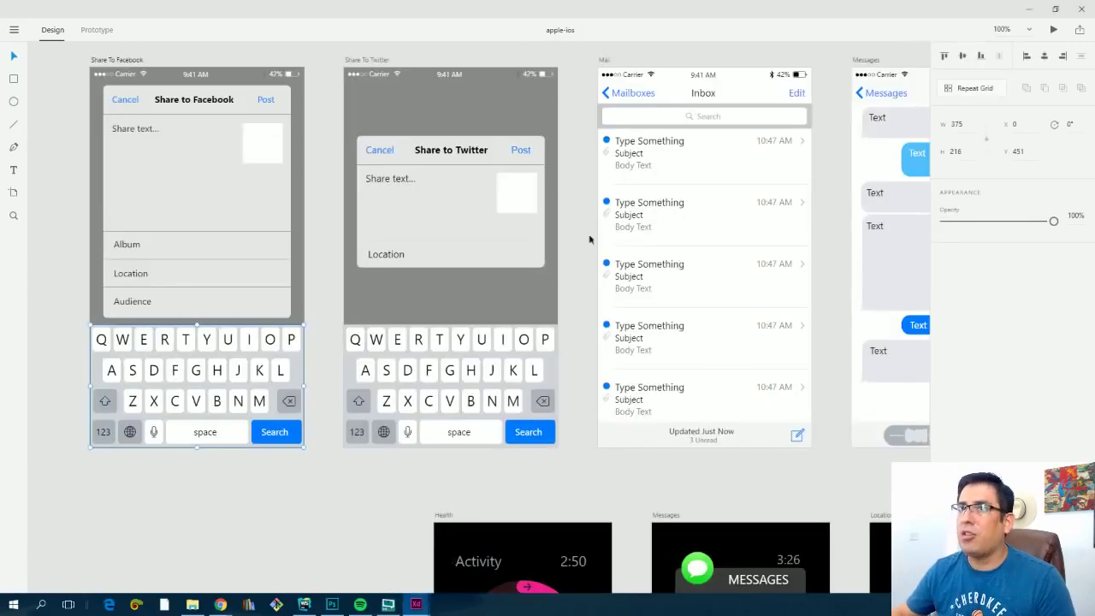
{"action": "key", "text": "alt+Tab"}
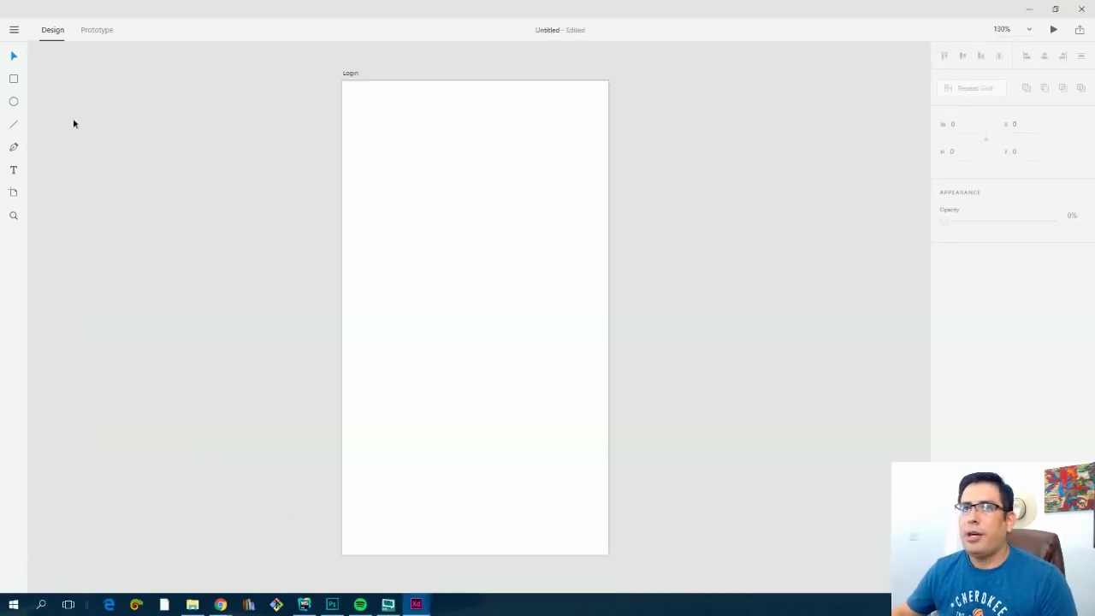
{"action": "left_click", "coordinate": [14, 31]}
{"action": "mouse_move", "coordinate": [34, 128]}
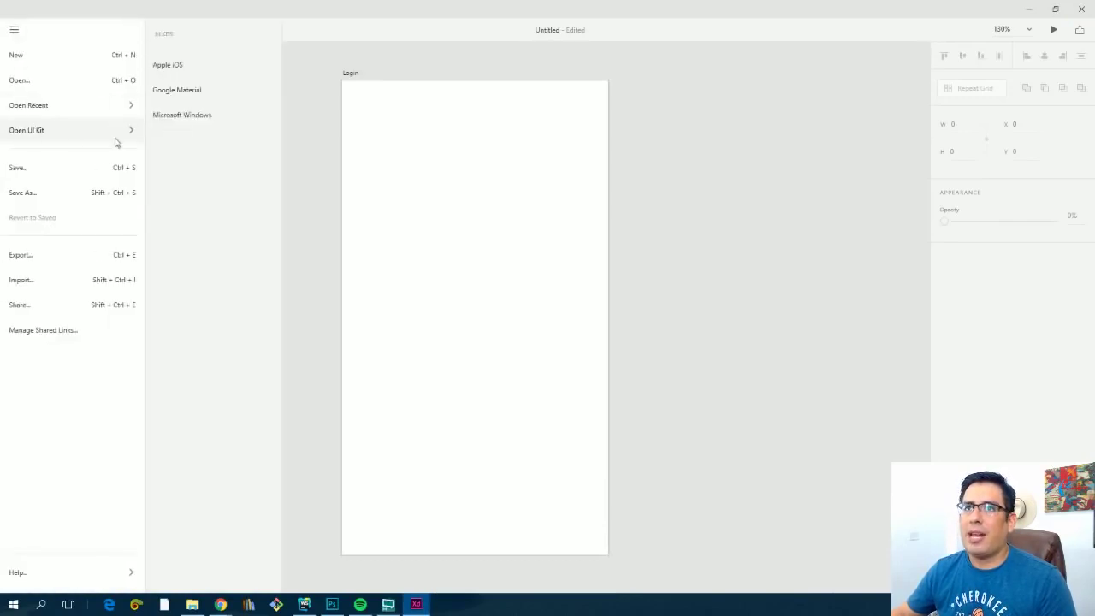
{"action": "left_click", "coordinate": [183, 94]}
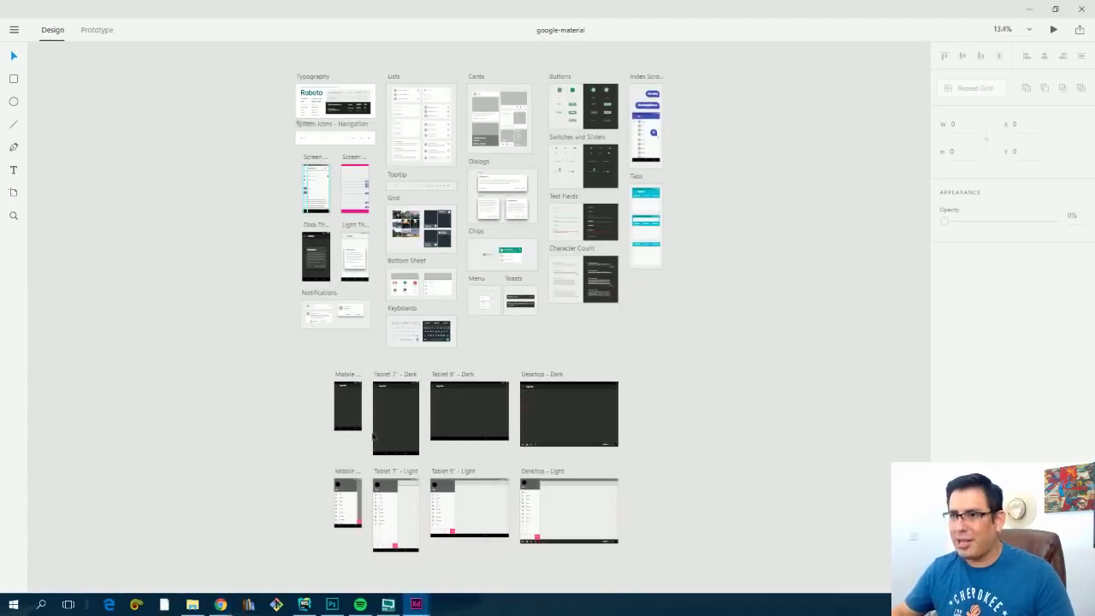
Step: Examine the Google Material kit's Typography artboard at 100% zoom and select its Roboto type-style group
{"action": "key", "text": "ctrl+1"}
{"action": "scroll", "coordinate": [350, 199], "scroll_direction": "up", "scroll_amount": 20}
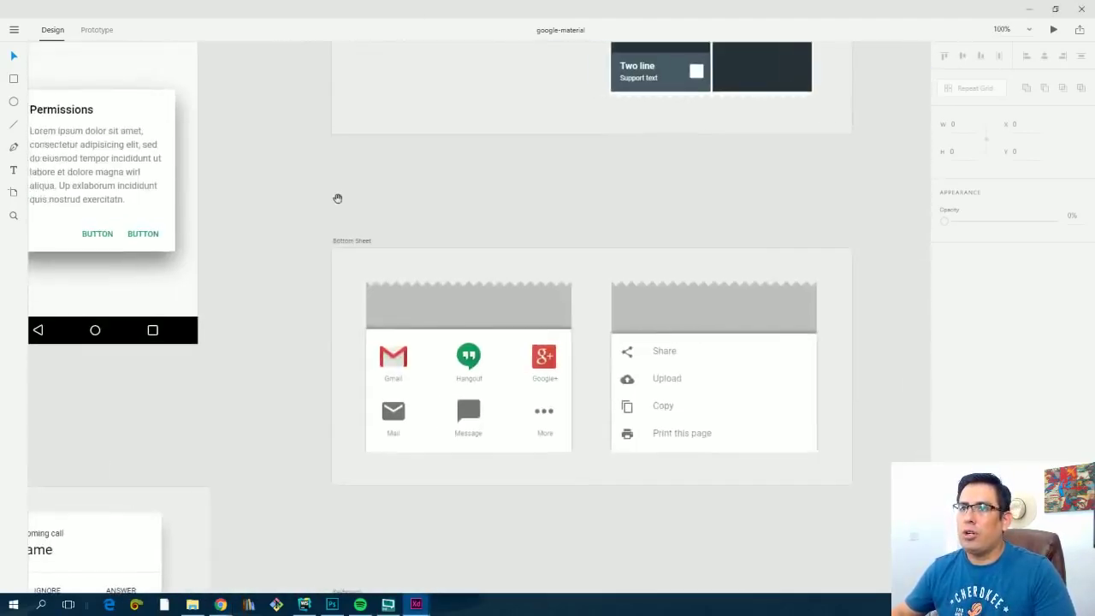
{"action": "scroll", "coordinate": [435, 344], "scroll_direction": "up", "scroll_amount": 5}
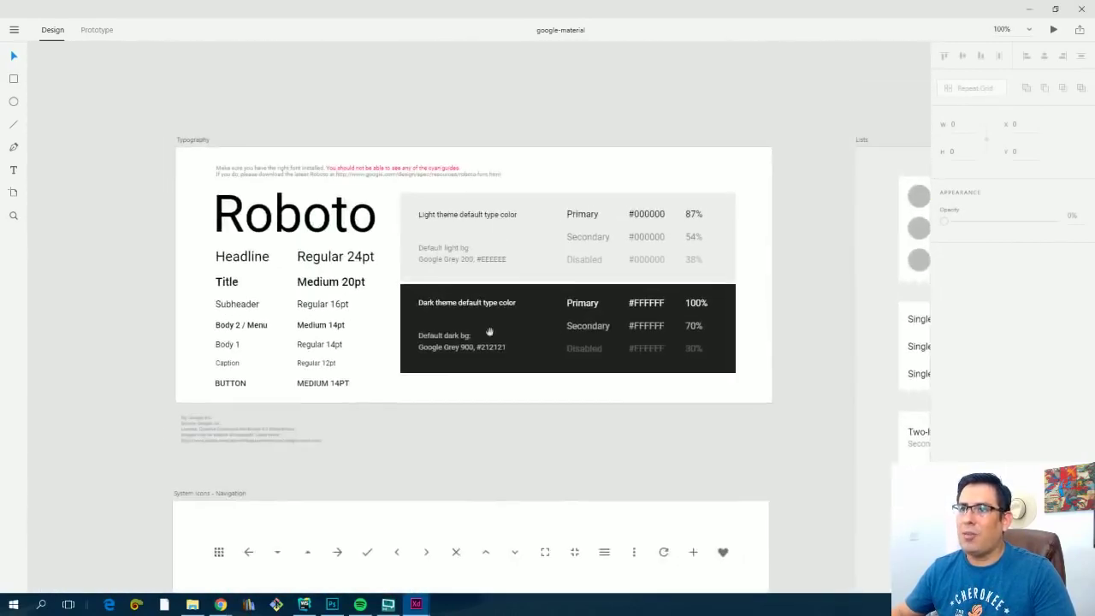
{"action": "scroll", "coordinate": [435, 343], "scroll_direction": "right", "scroll_amount": 1}
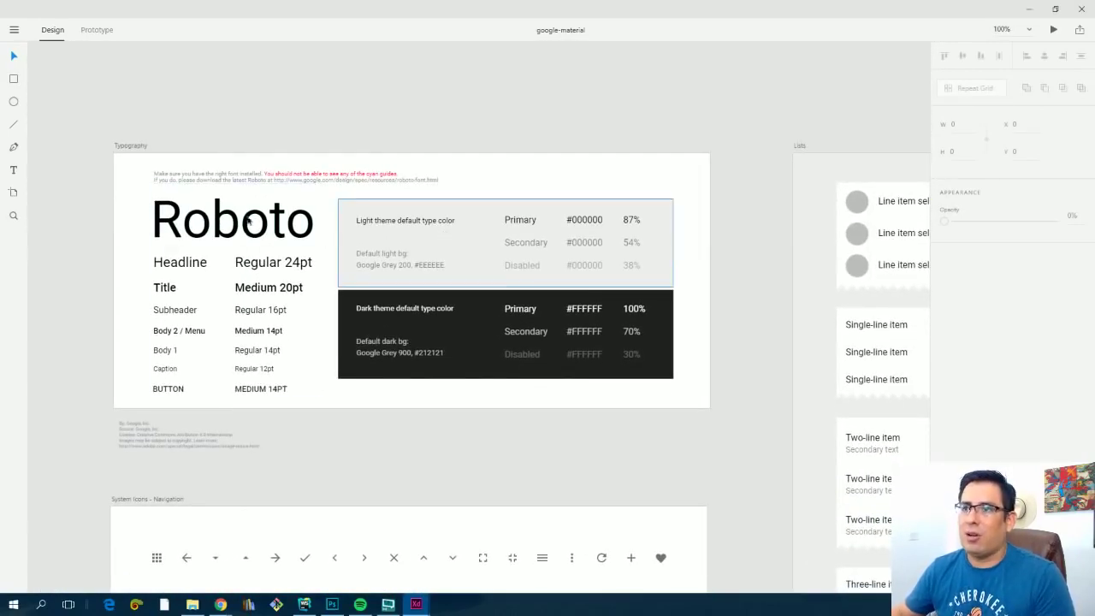
{"action": "left_click", "coordinate": [220, 223]}
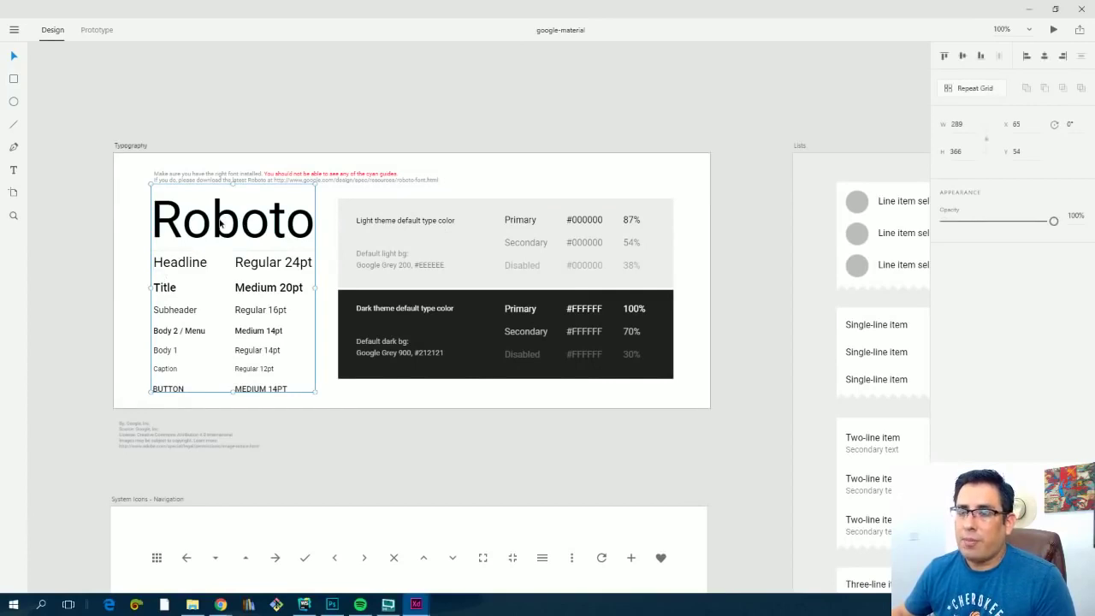